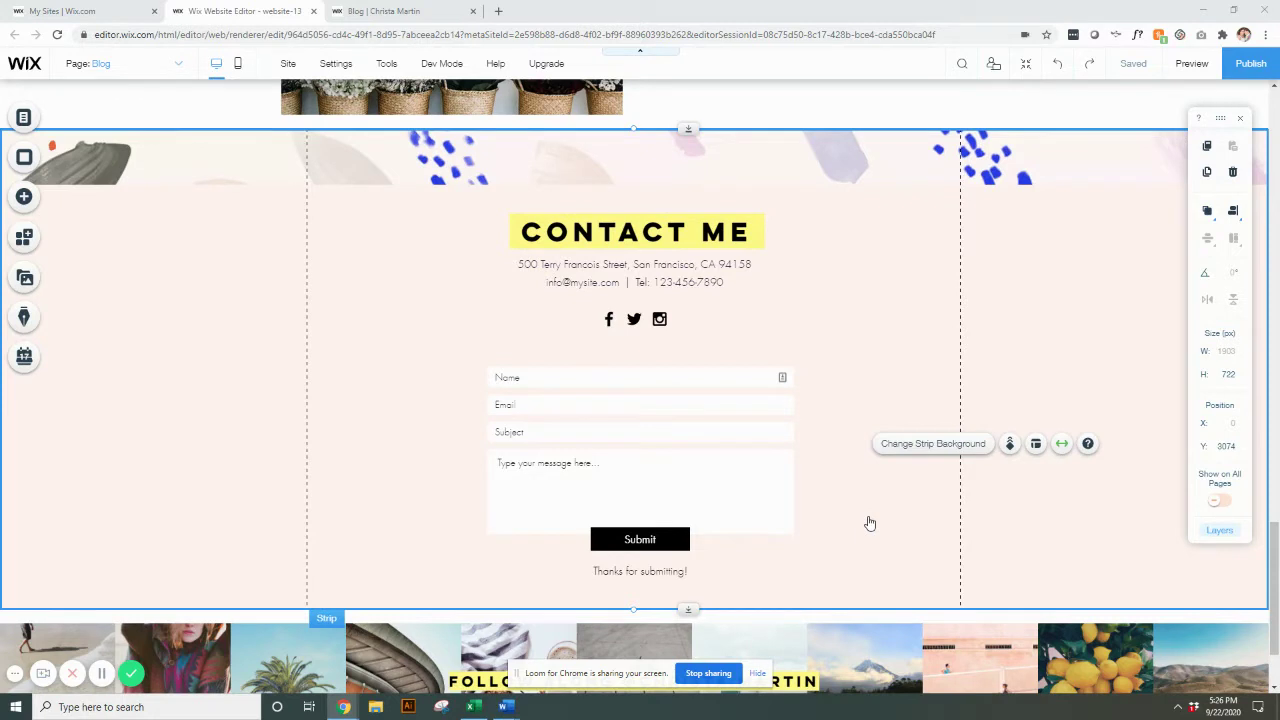
# Open the Contact Me heading and the contact details text for editing and examine their text settings.
pyautogui.click(690, 233)
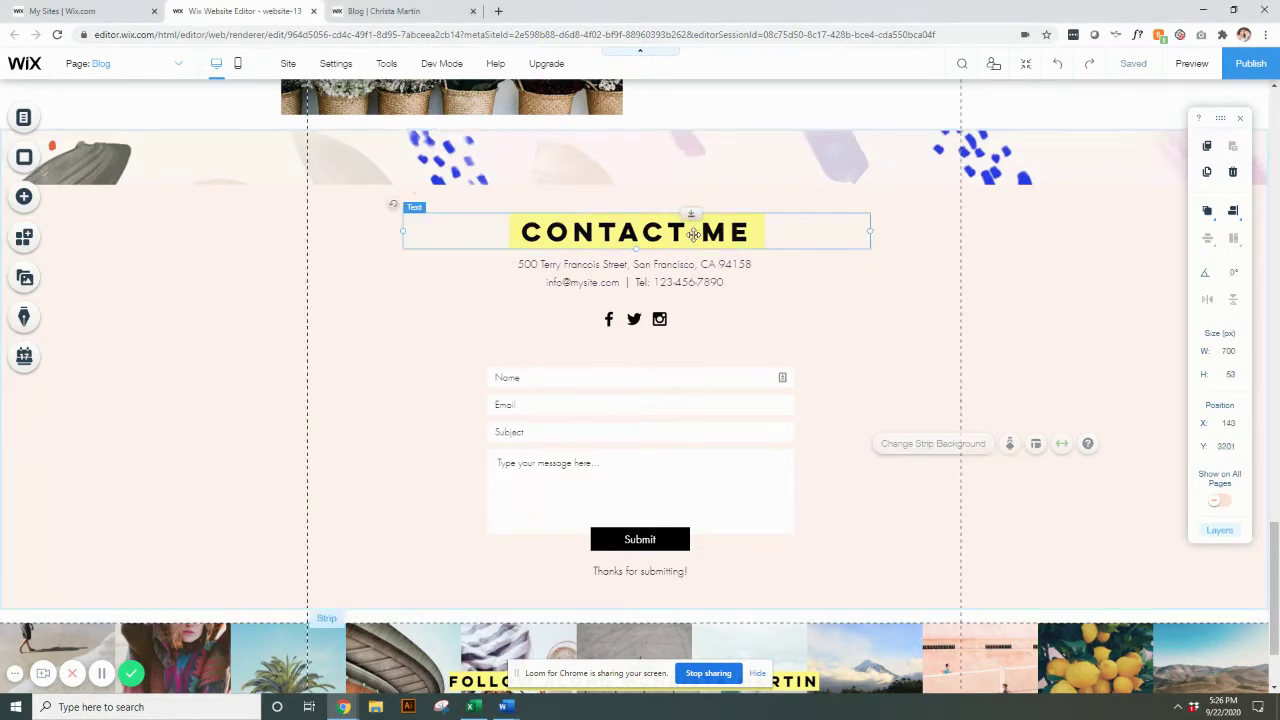
pyautogui.doubleClick(624, 234)
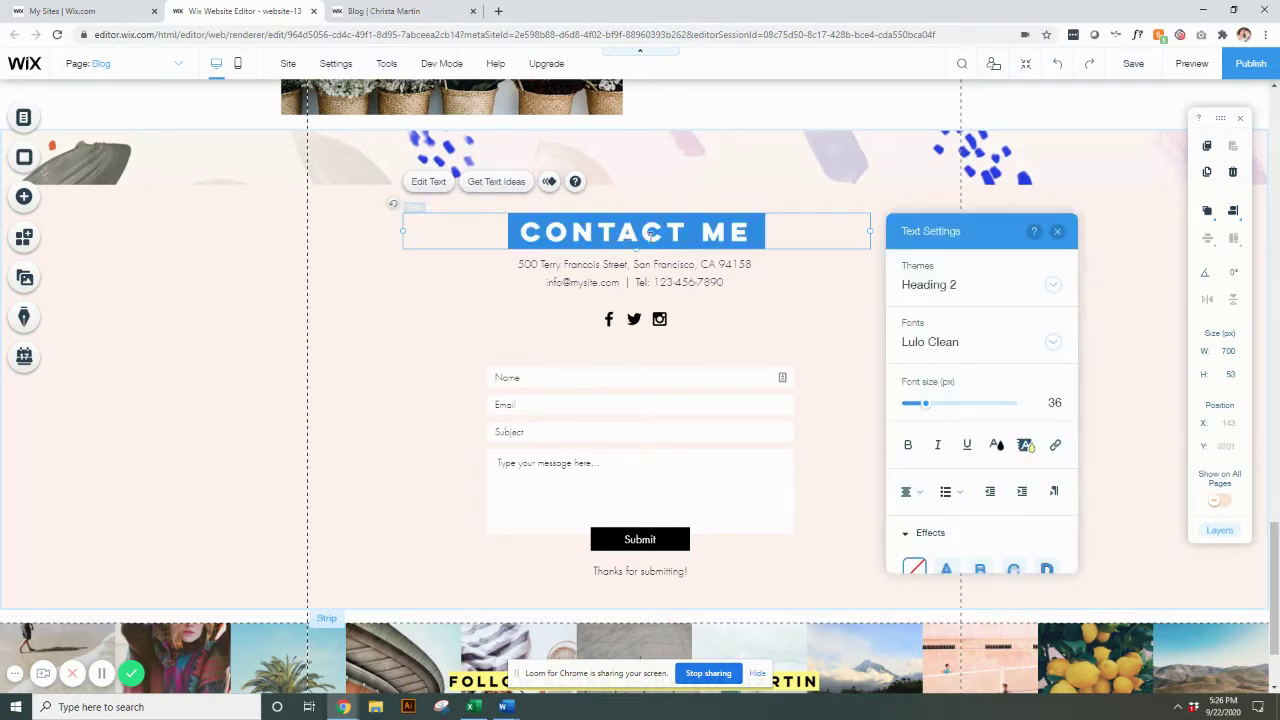
pyautogui.click(645, 268)
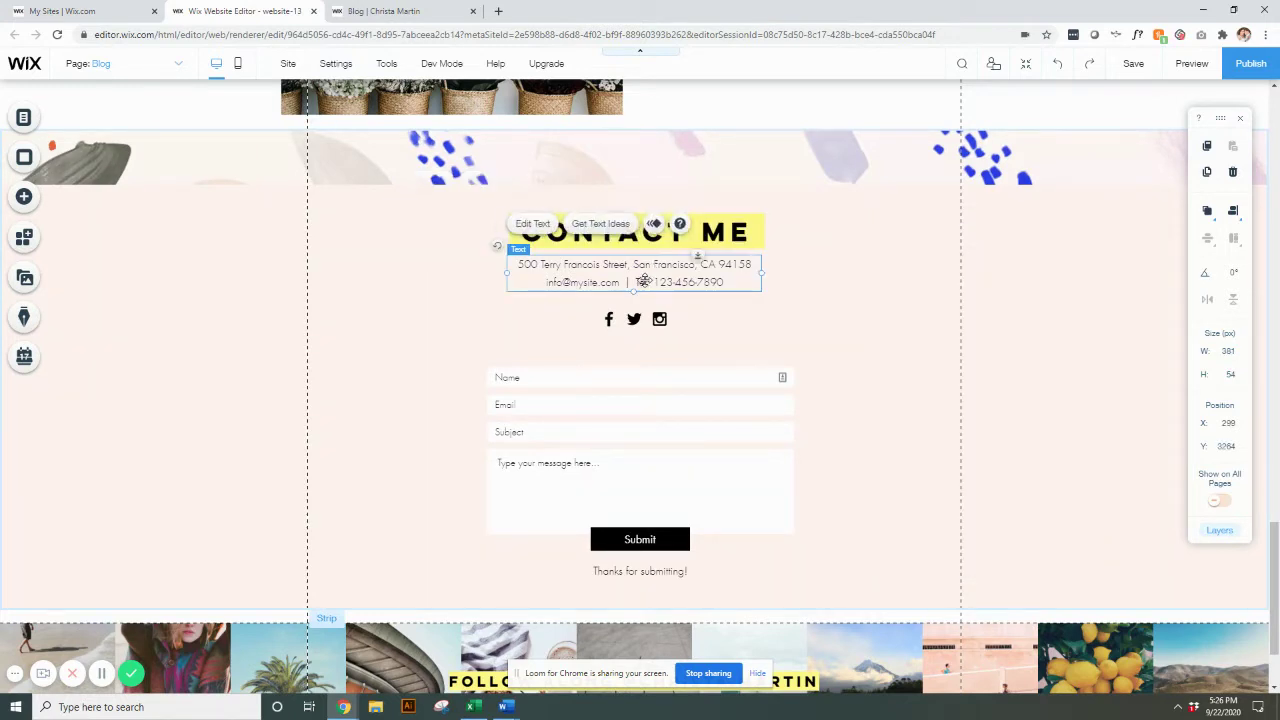
pyautogui.doubleClick(645, 280)
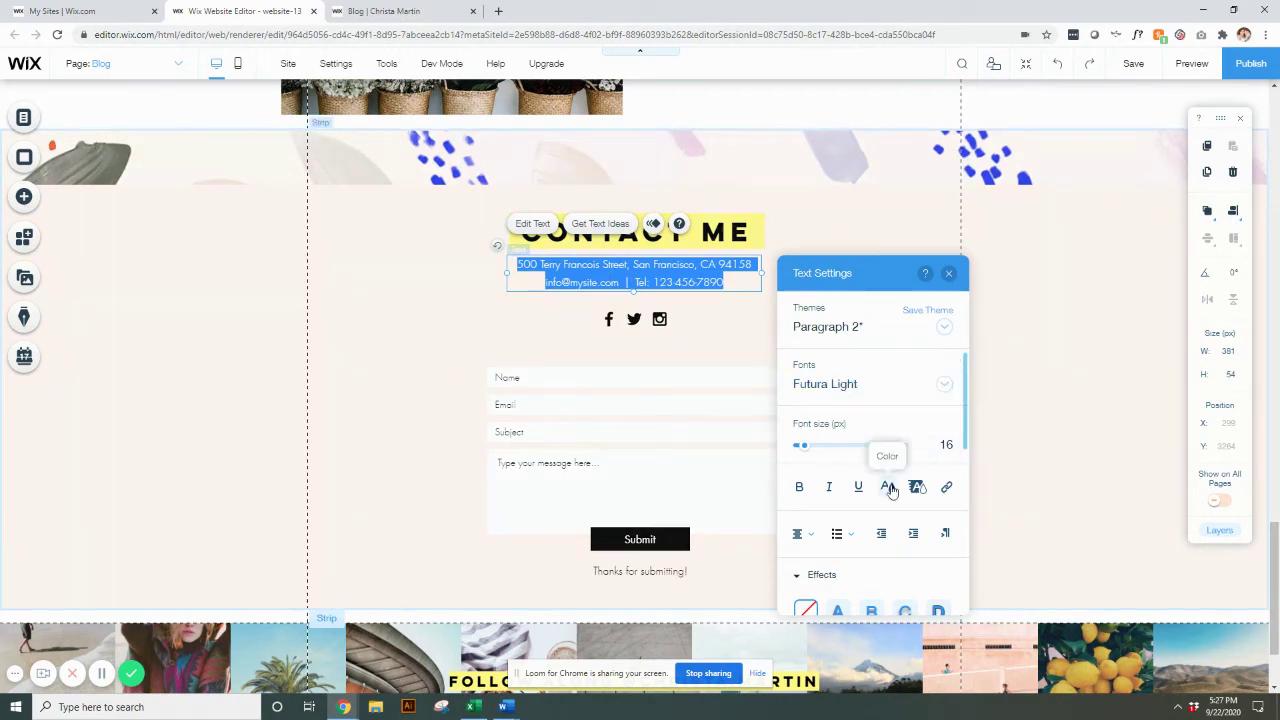
pyautogui.scroll(-3, 875, 398)
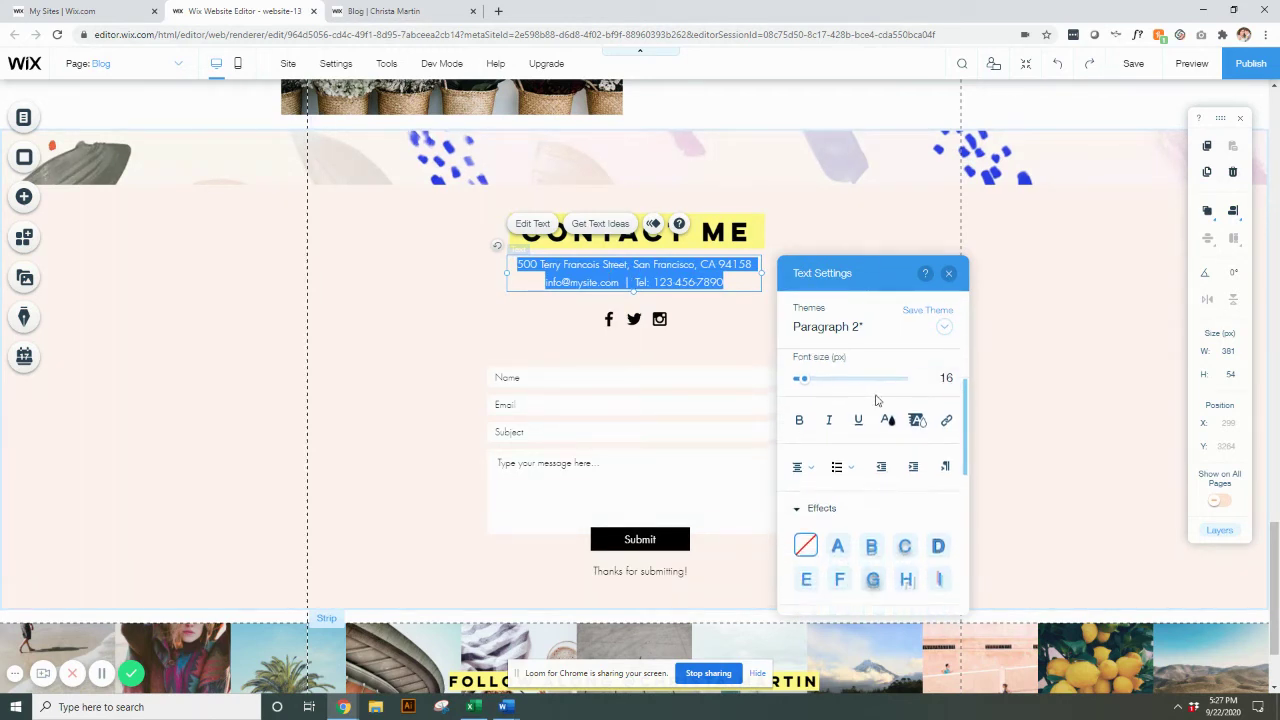
pyautogui.scroll(3, 878, 400)
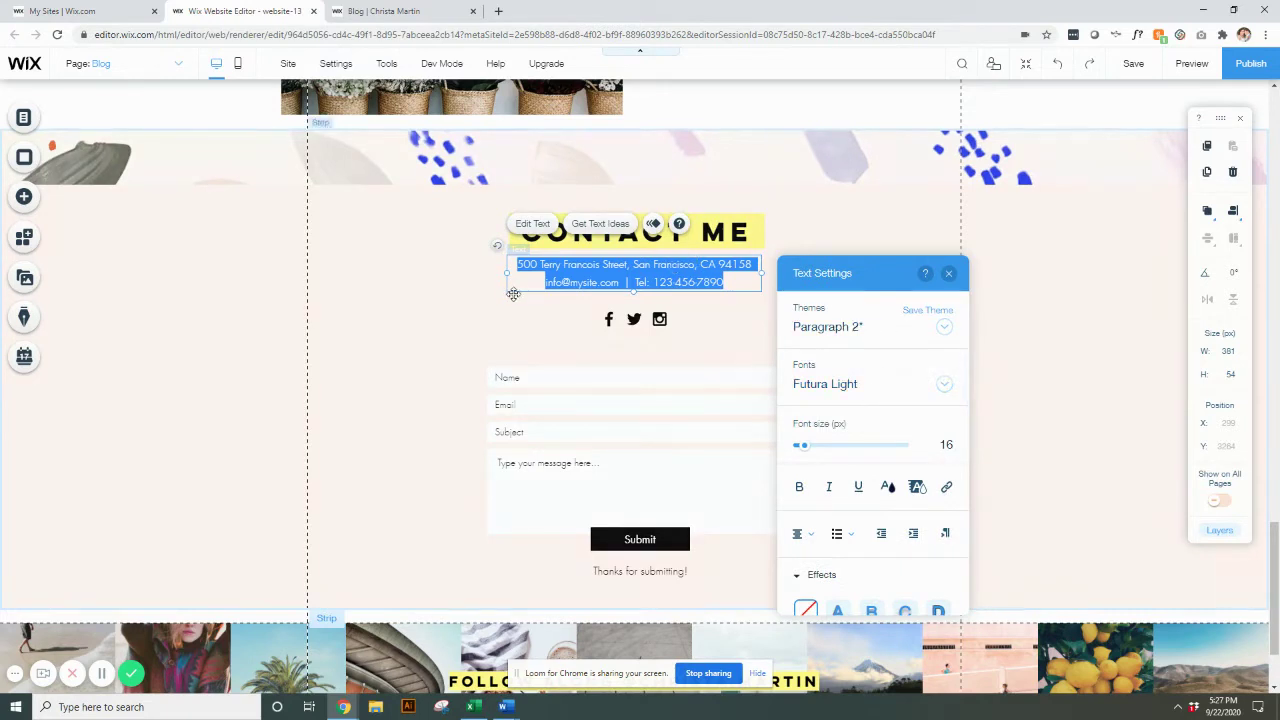
pyautogui.click(471, 282)
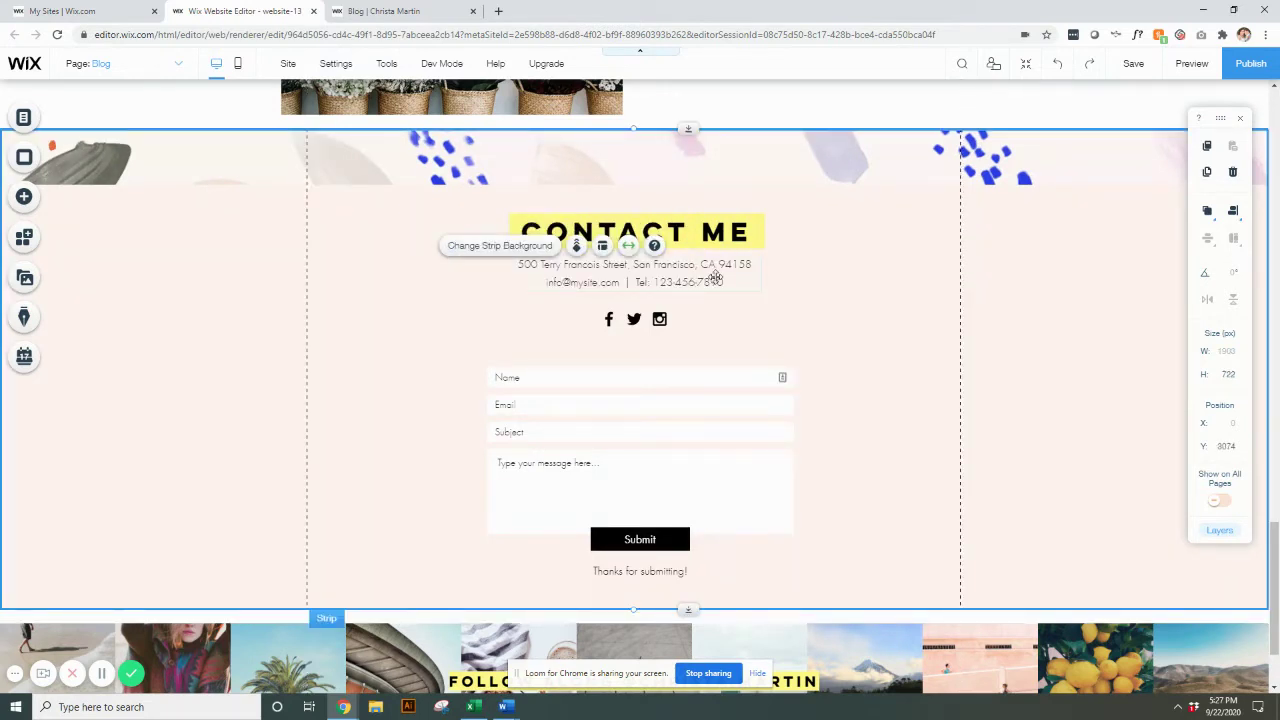
# Select the social links bar and the contact form, and examine the recommended fields available to add to the form.
pyautogui.click(660, 318)
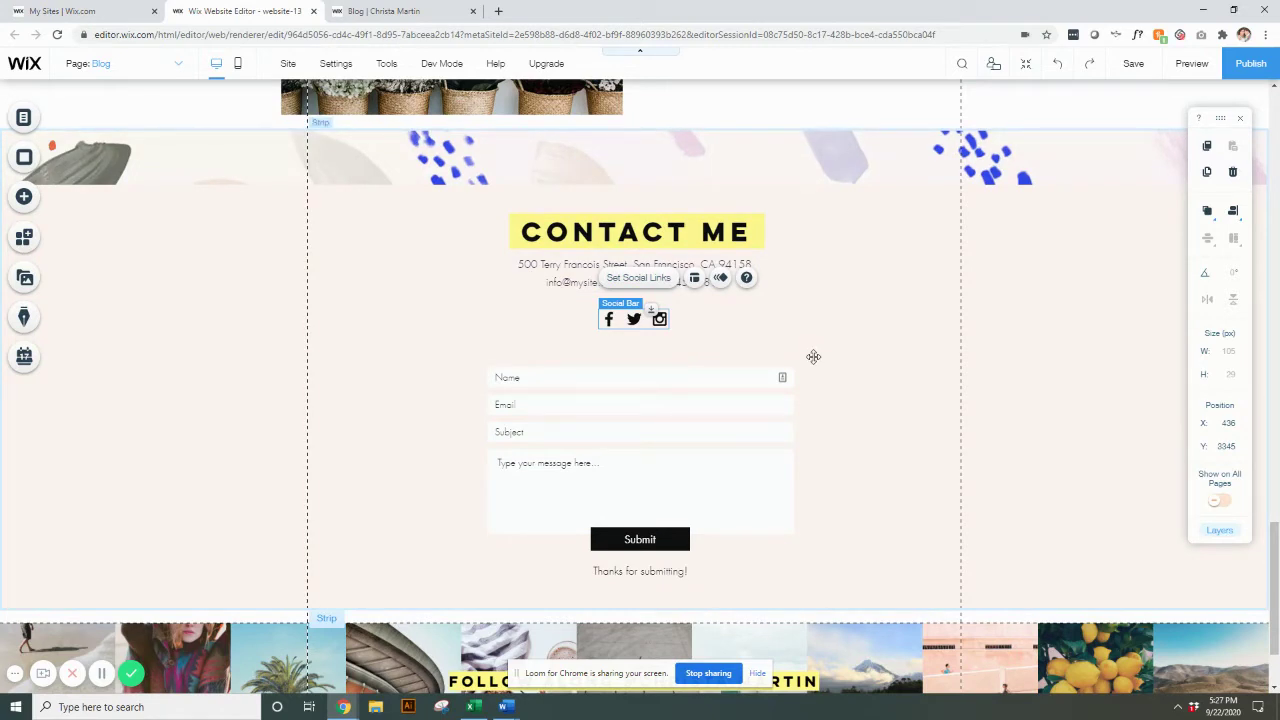
pyautogui.click(748, 475)
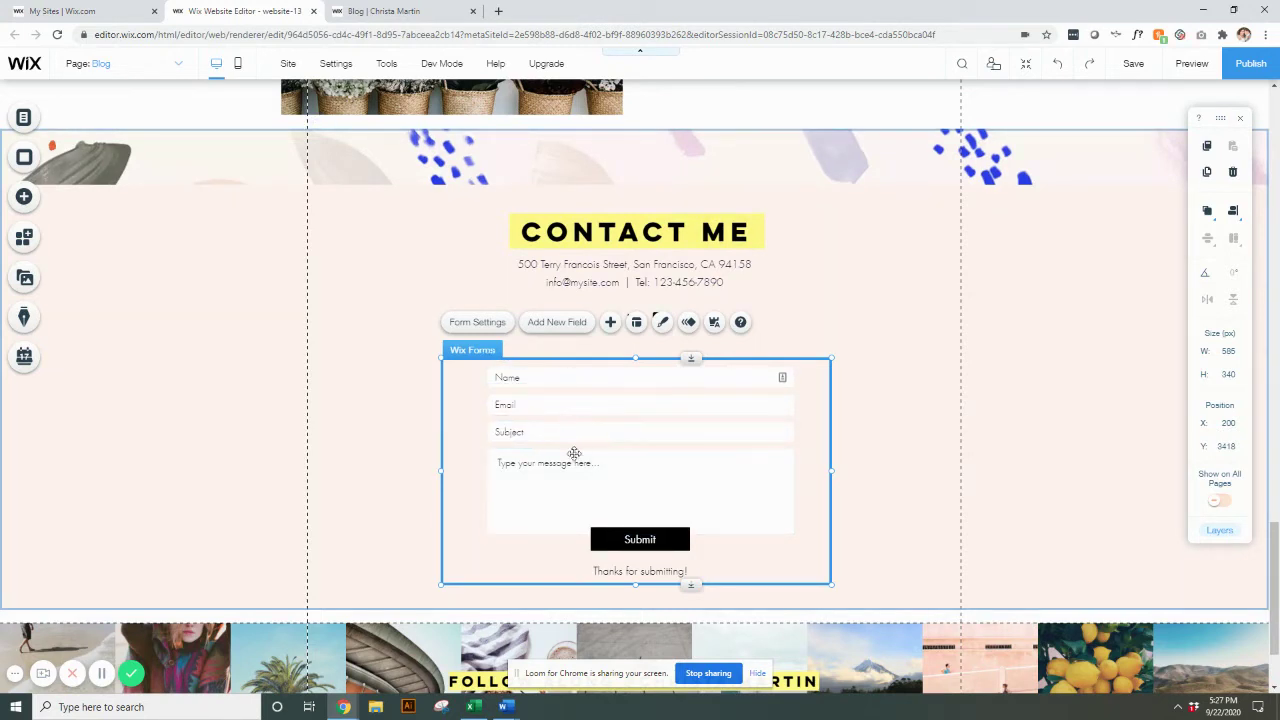
pyautogui.click(556, 322)
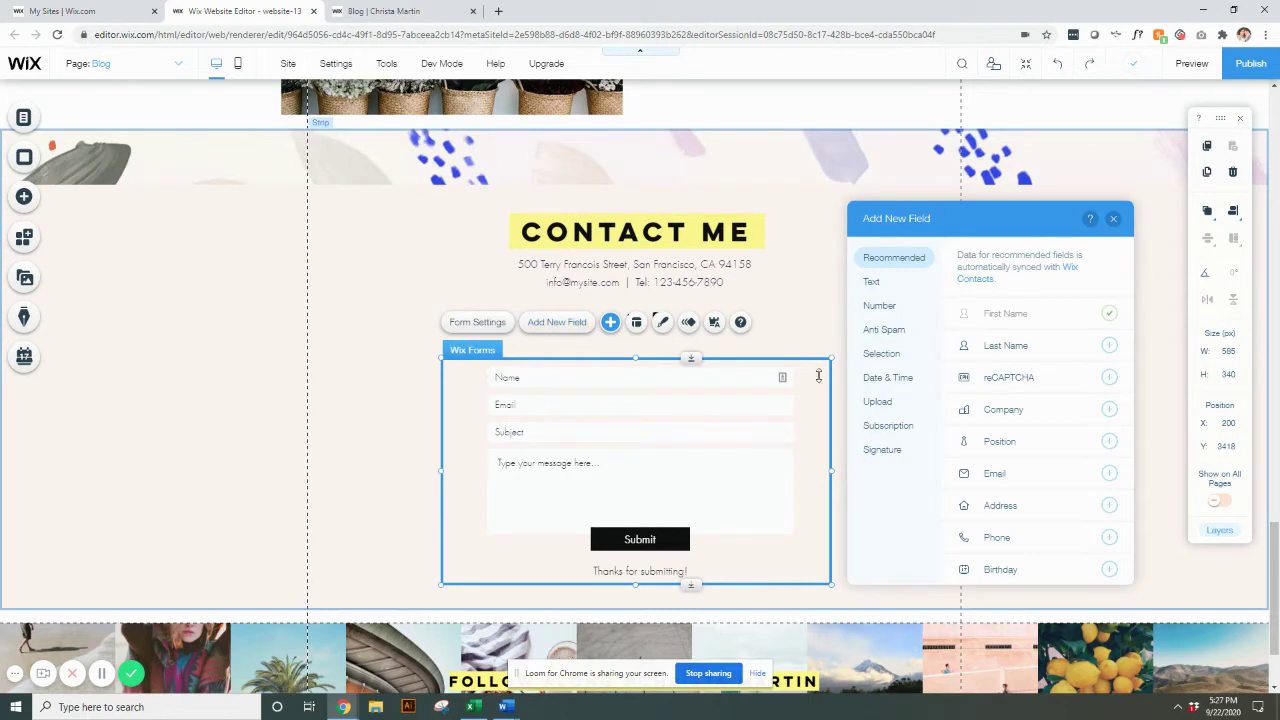
pyautogui.scroll(-1, 1082, 352)
pyautogui.scroll(1, 1082, 352)
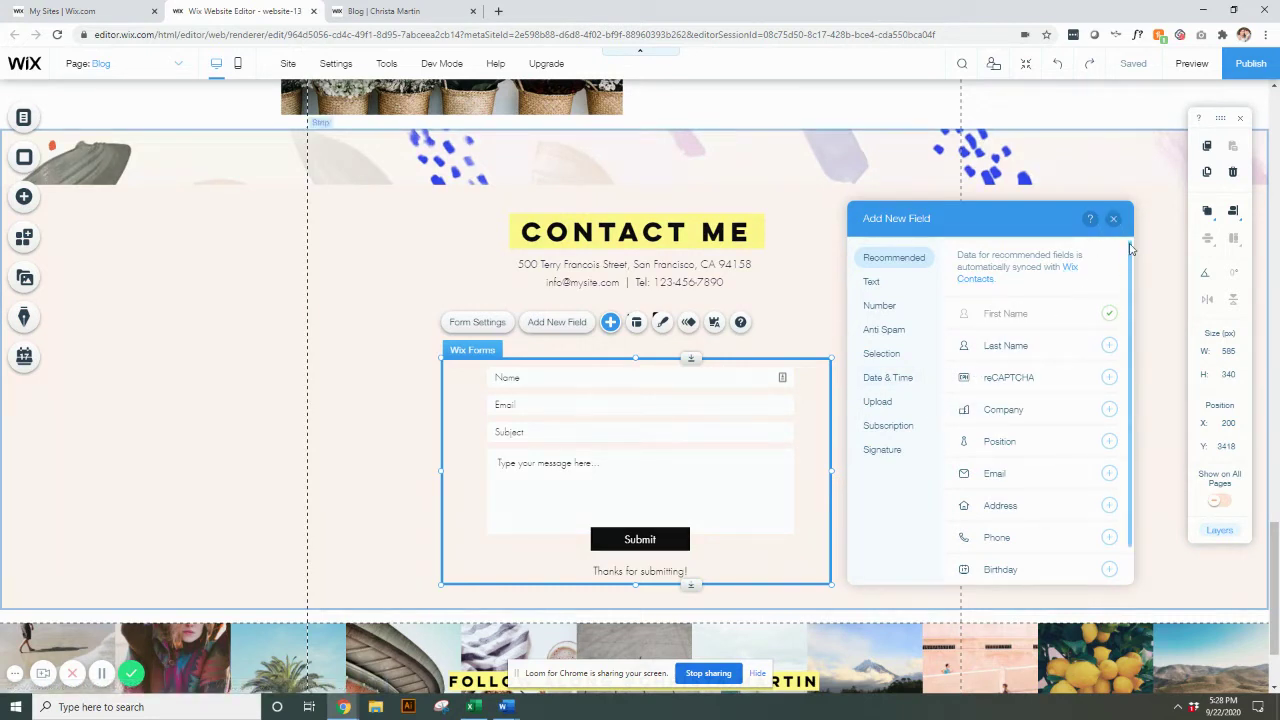
pyautogui.click(1115, 221)
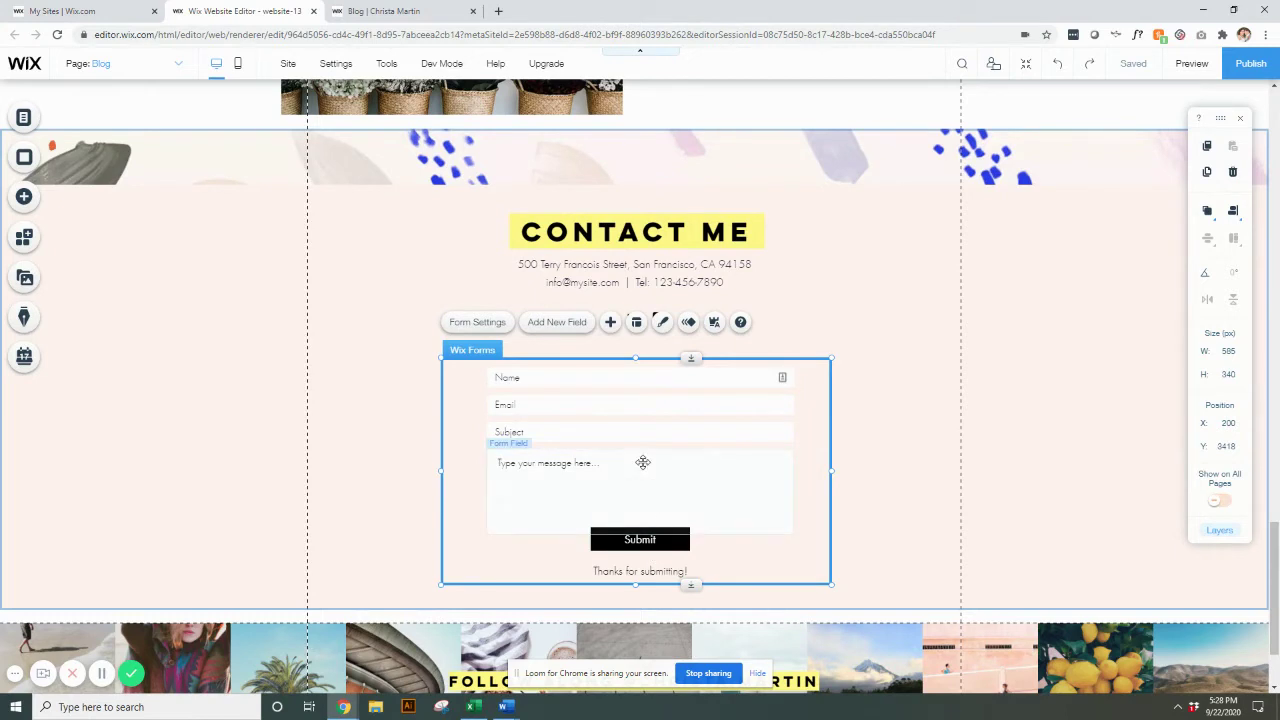
# Move the contact form up slightly to Y 3407 and set its email notifications to go to Other Emails.
pyautogui.moveTo(637, 474); pyautogui.dragTo(673, 437)
pyautogui.click(477, 315)
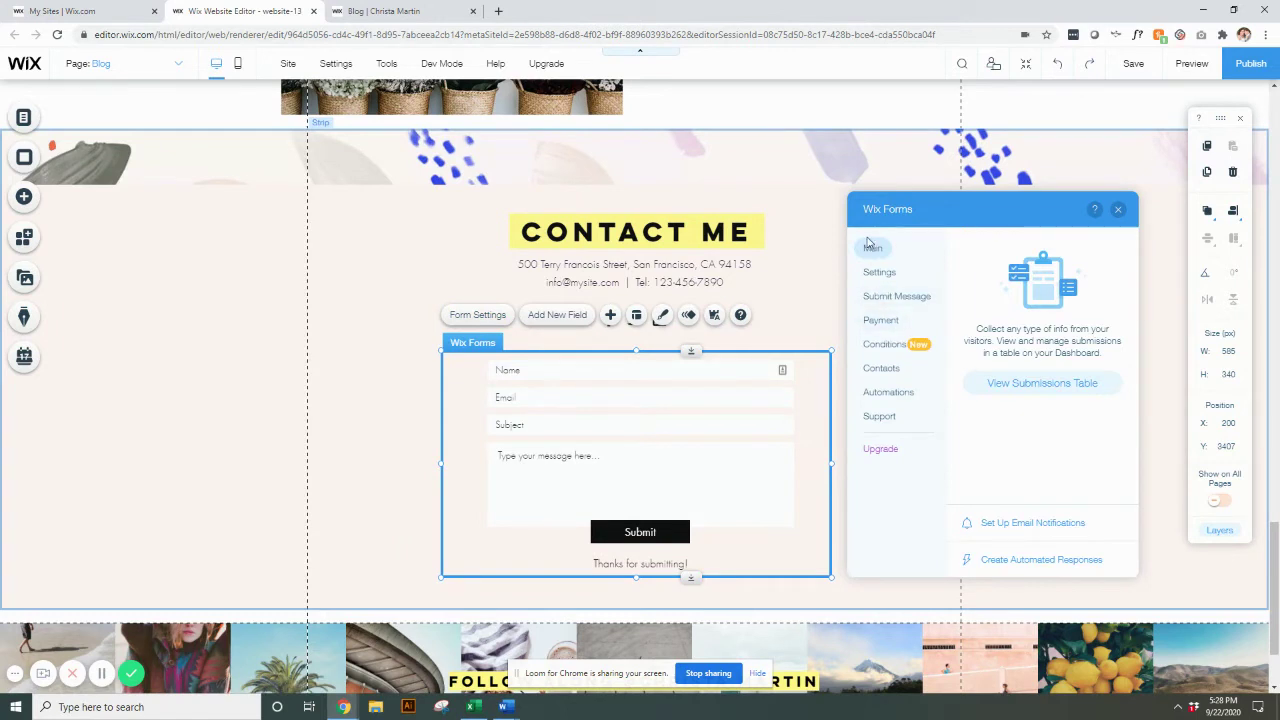
pyautogui.click(1044, 527)
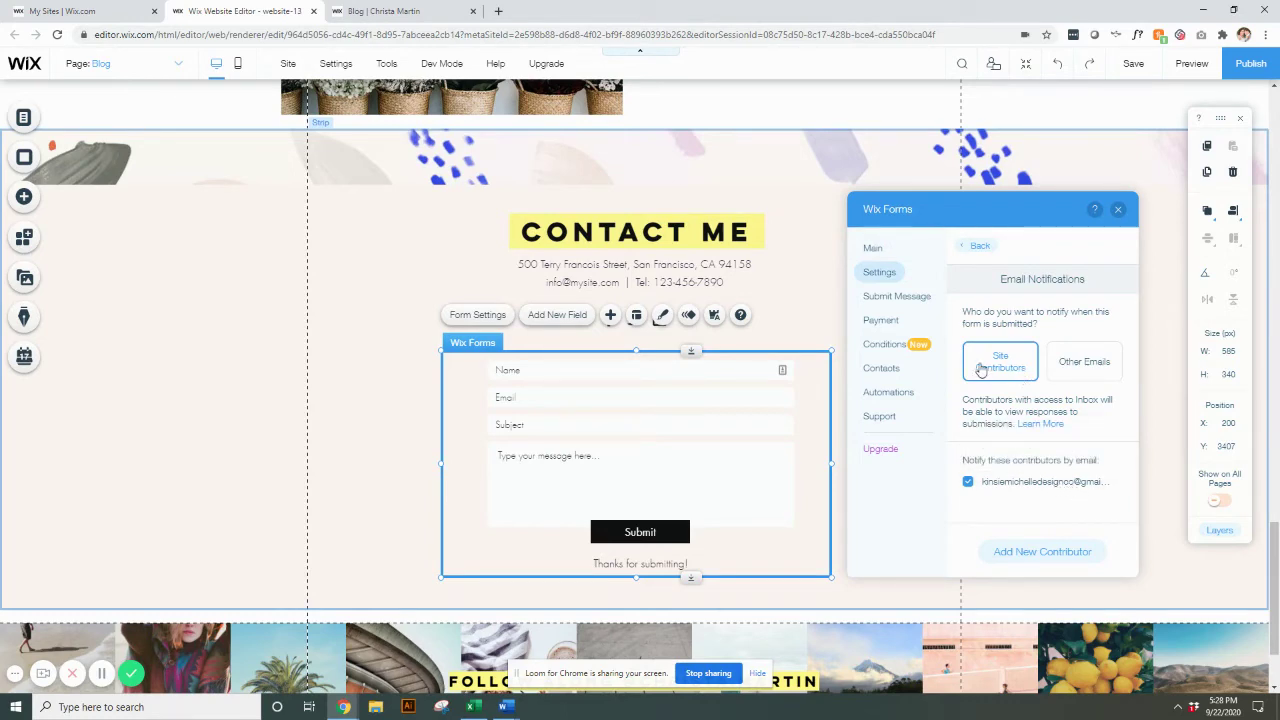
pyautogui.click(1082, 364)
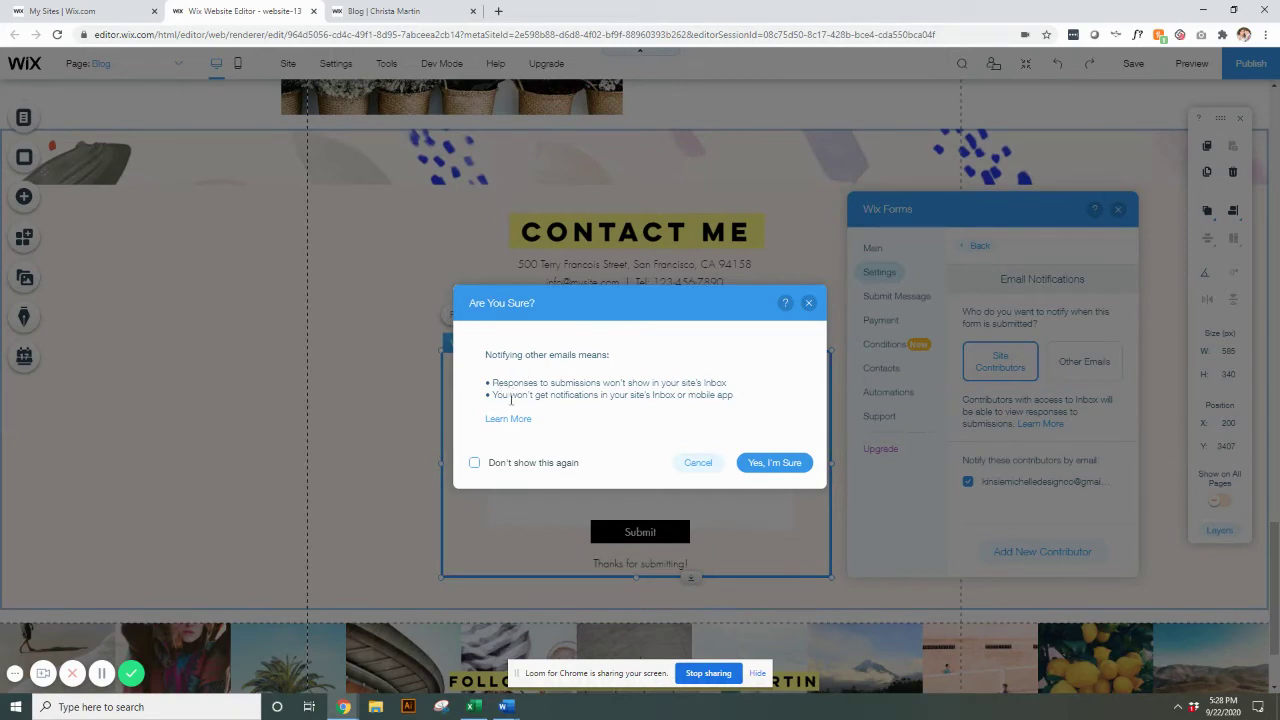
pyautogui.click(759, 463)
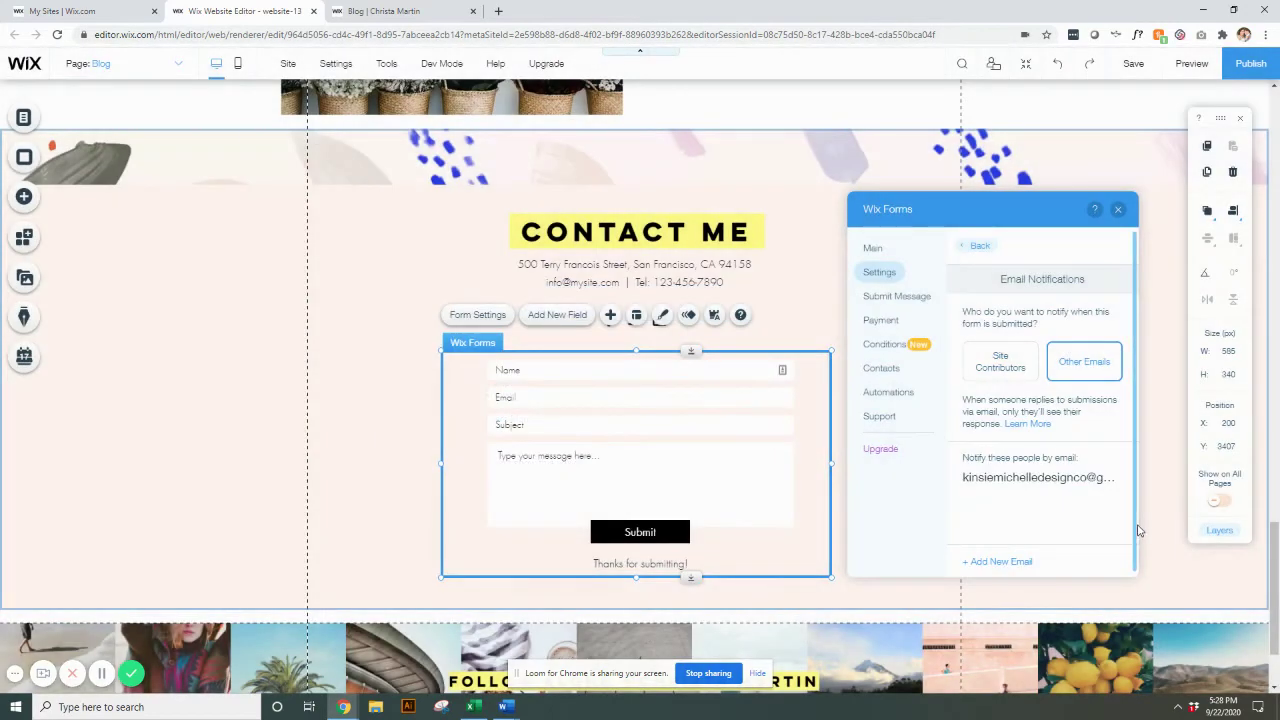
pyautogui.click(1043, 480)
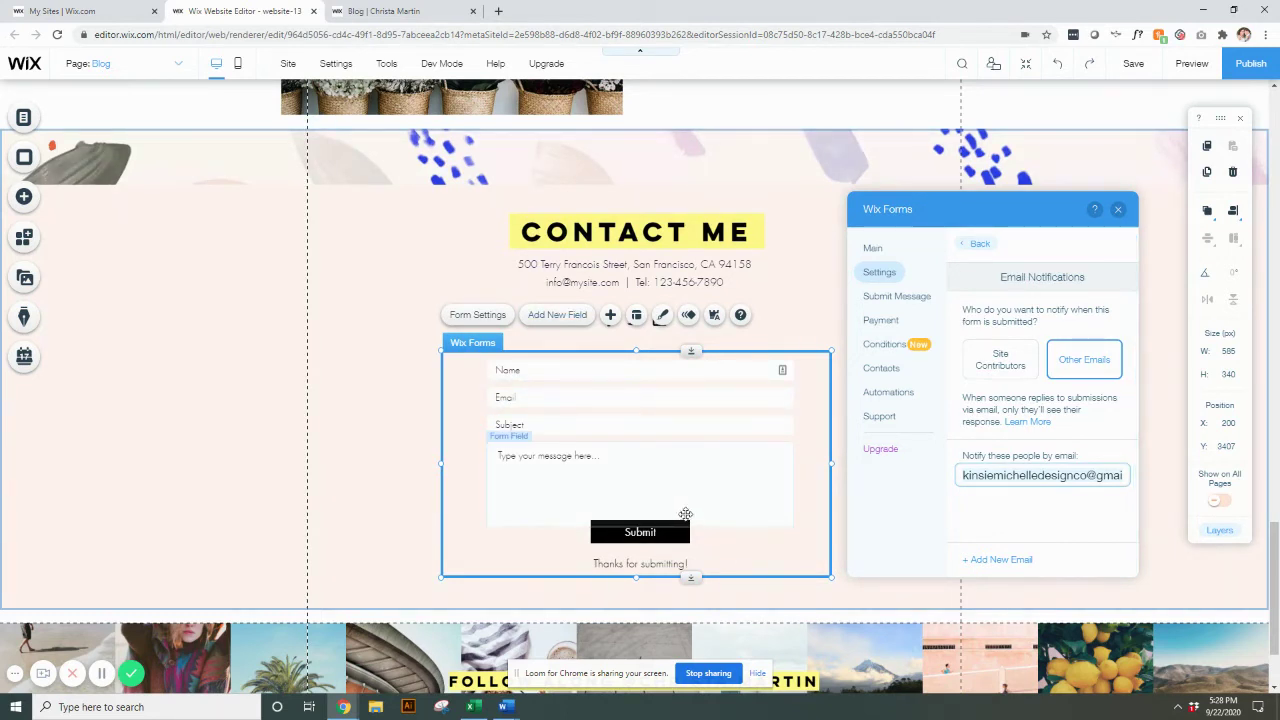
# Review the form's submit message, payment, email notification, contacts, automations and support settings, and close the form settings.
pyautogui.click(872, 298)
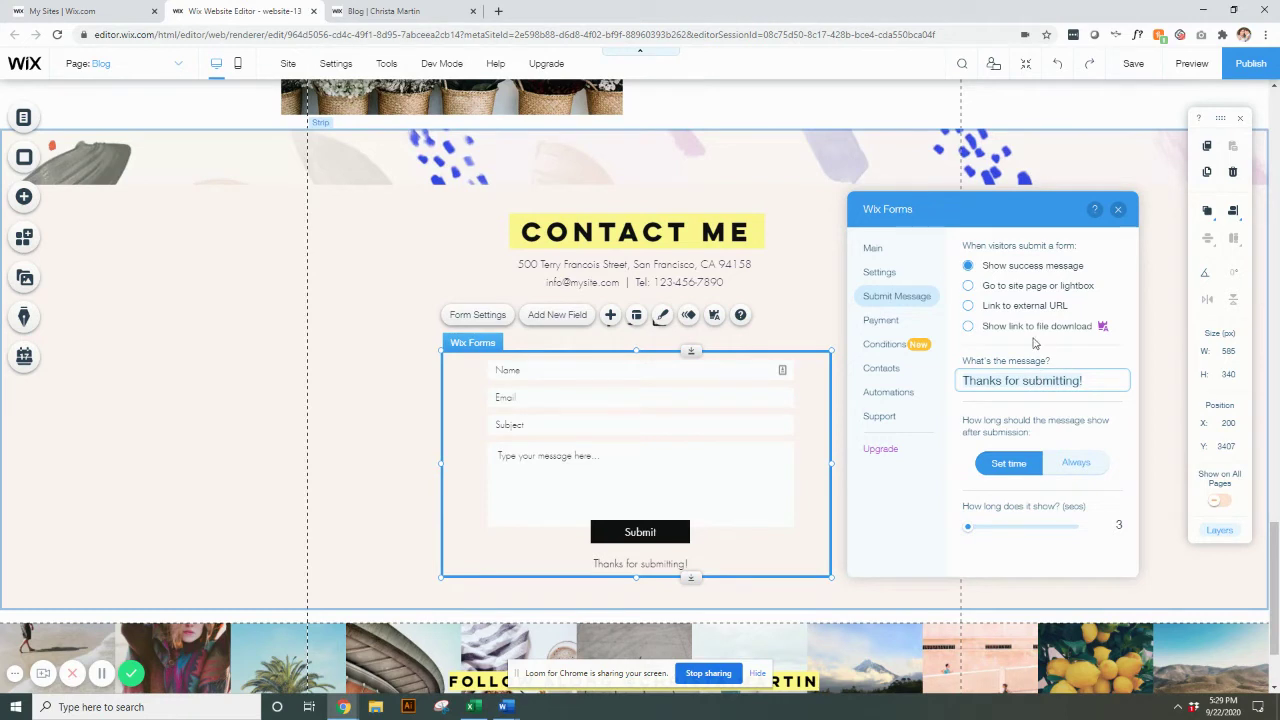
pyautogui.click(880, 320)
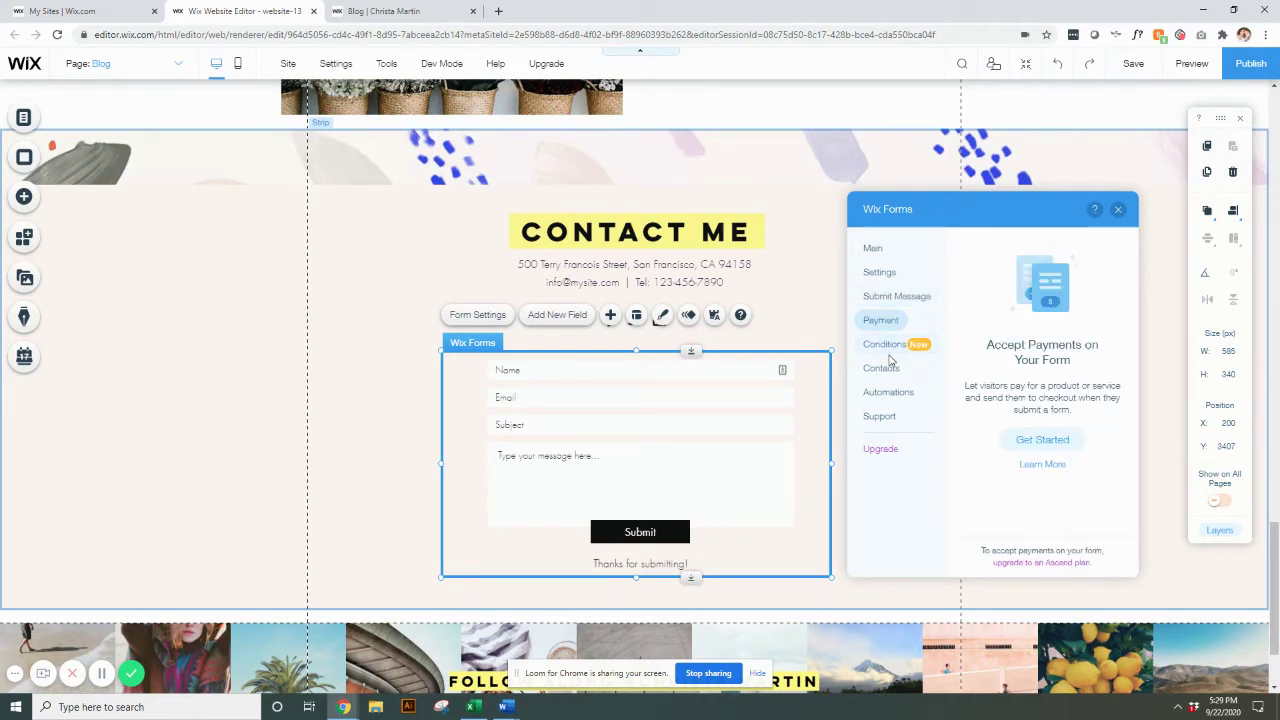
pyautogui.click(888, 300)
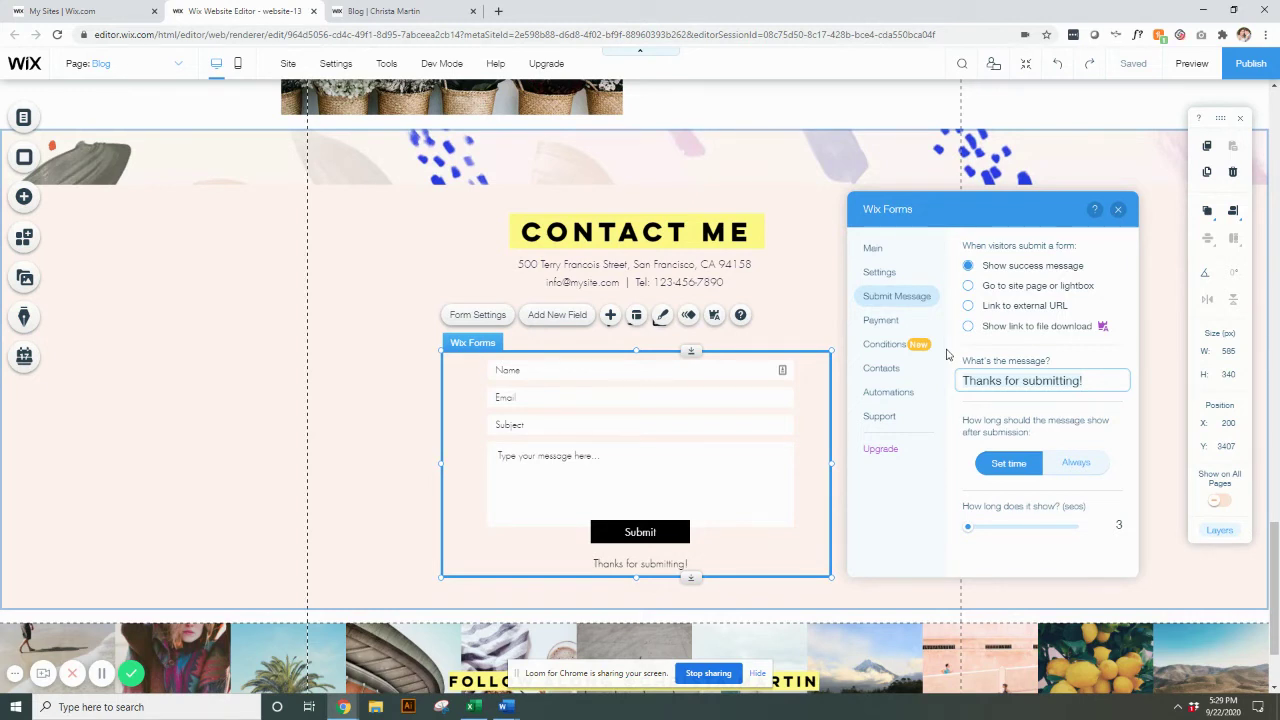
pyautogui.click(884, 279)
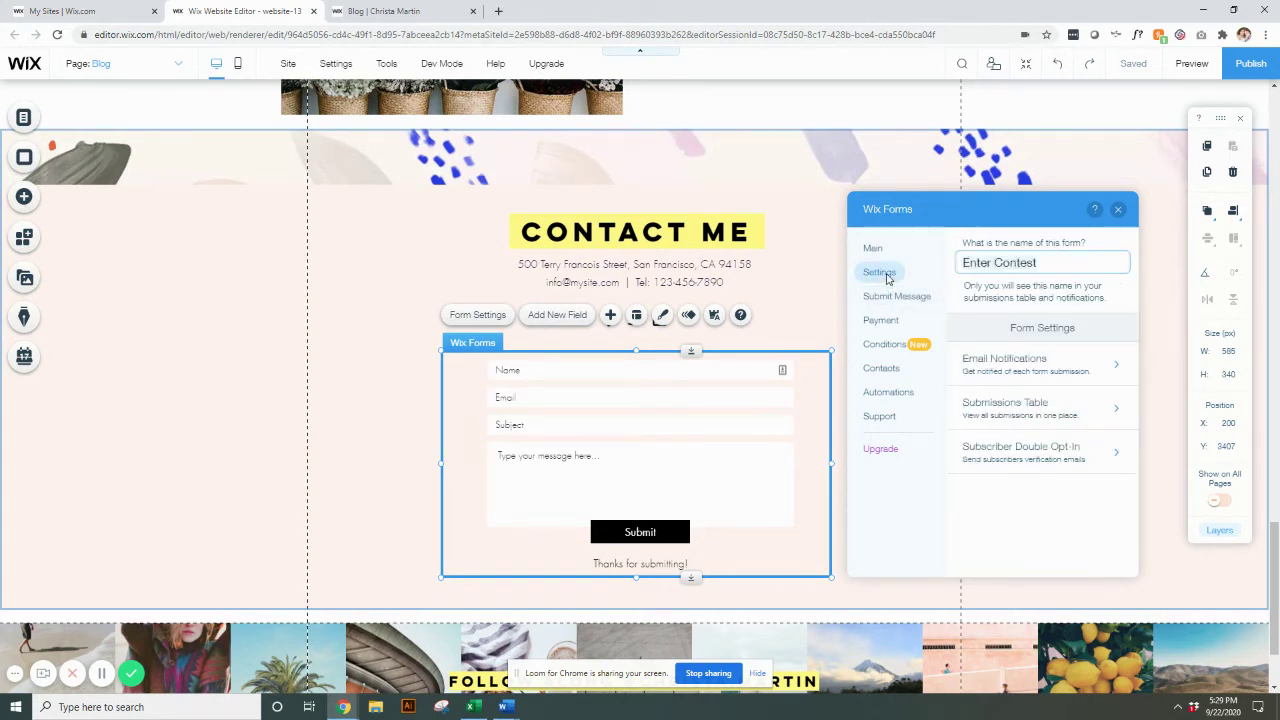
pyautogui.click(1048, 372)
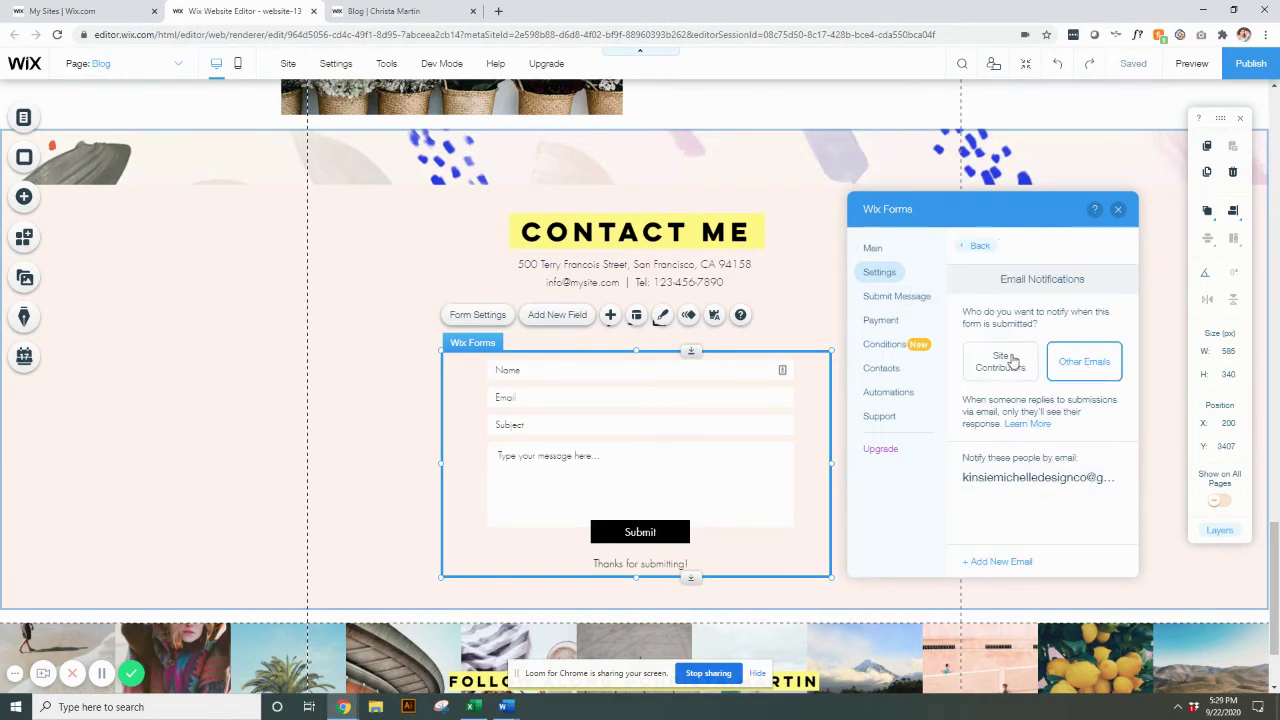
pyautogui.click(890, 297)
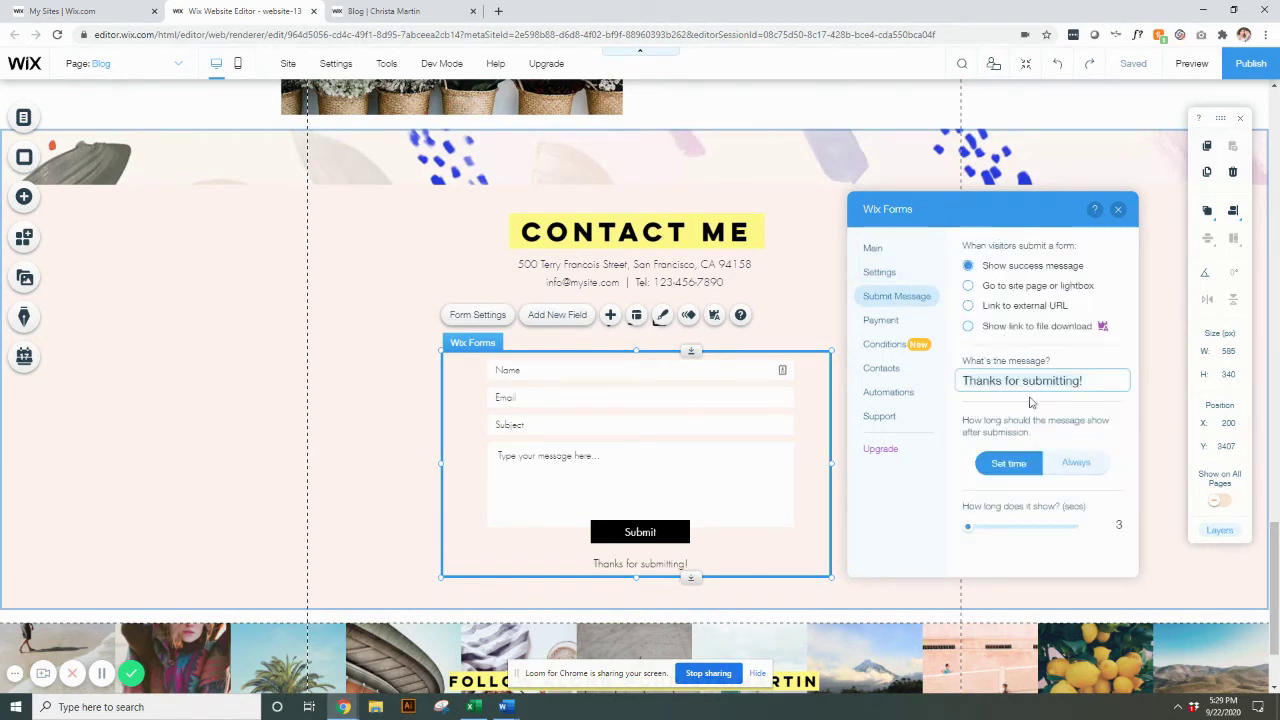
pyautogui.click(884, 369)
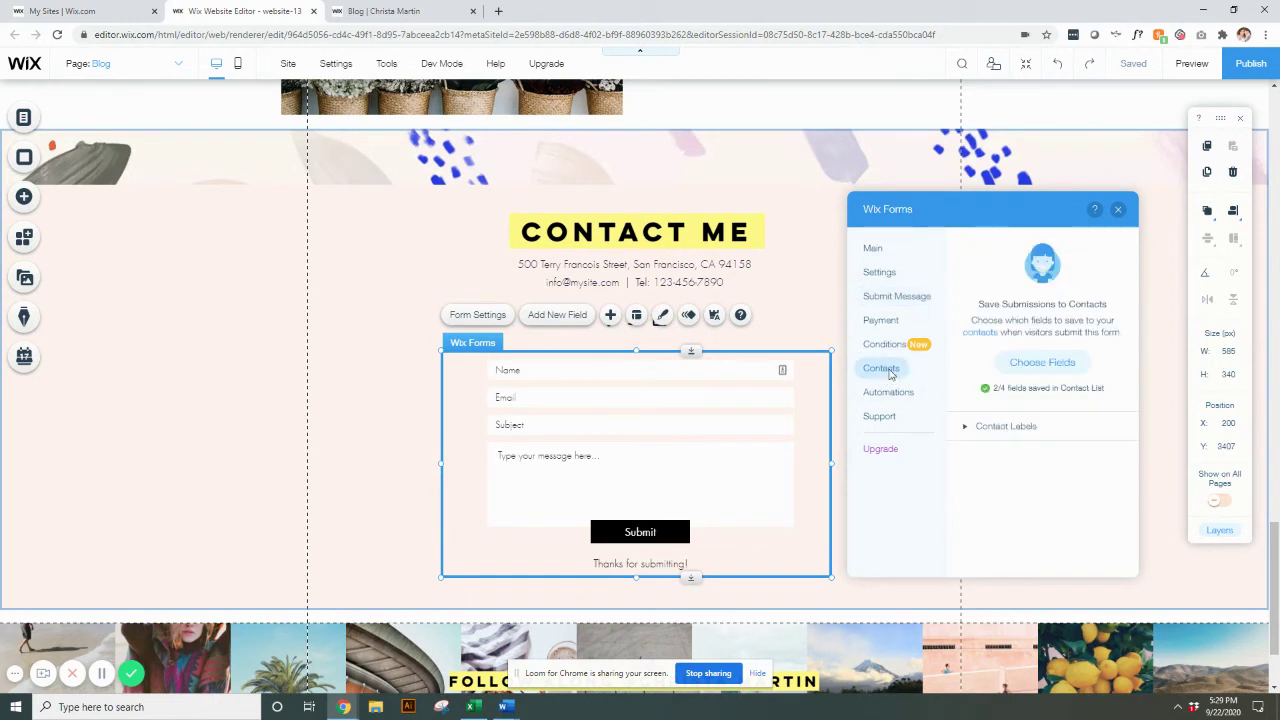
pyautogui.click(893, 398)
pyautogui.click(889, 418)
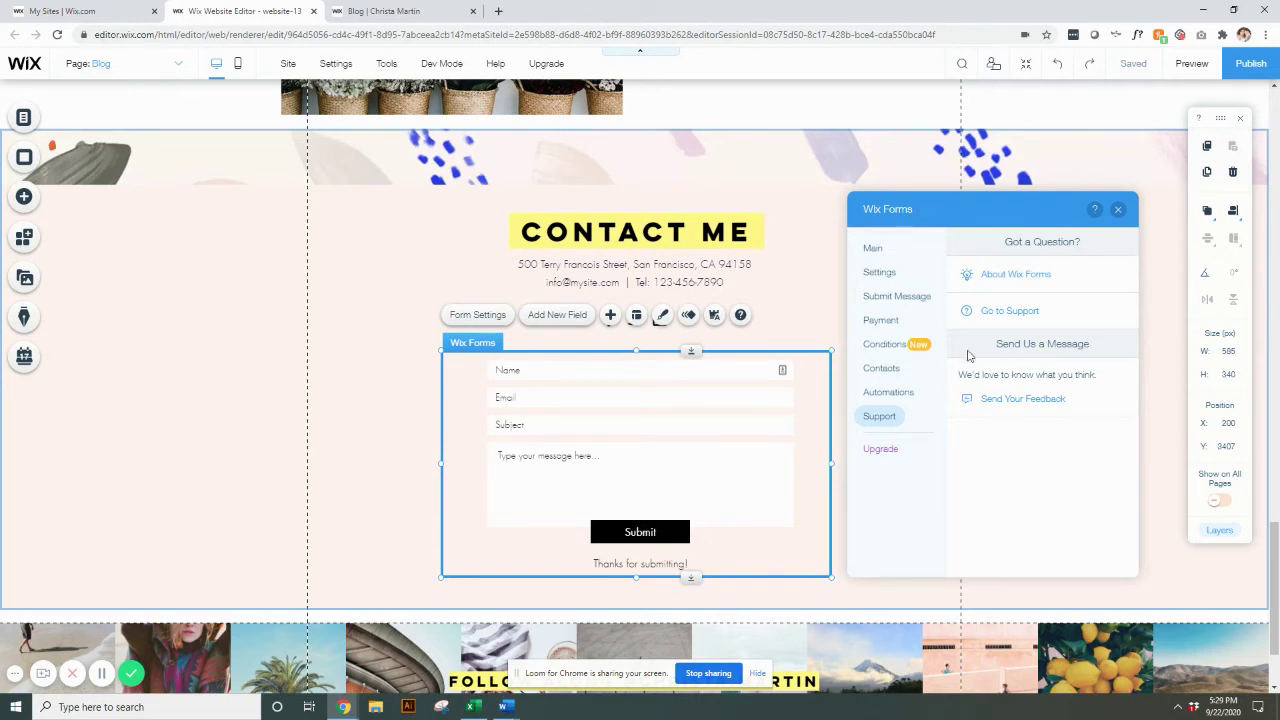
pyautogui.click(1118, 212)
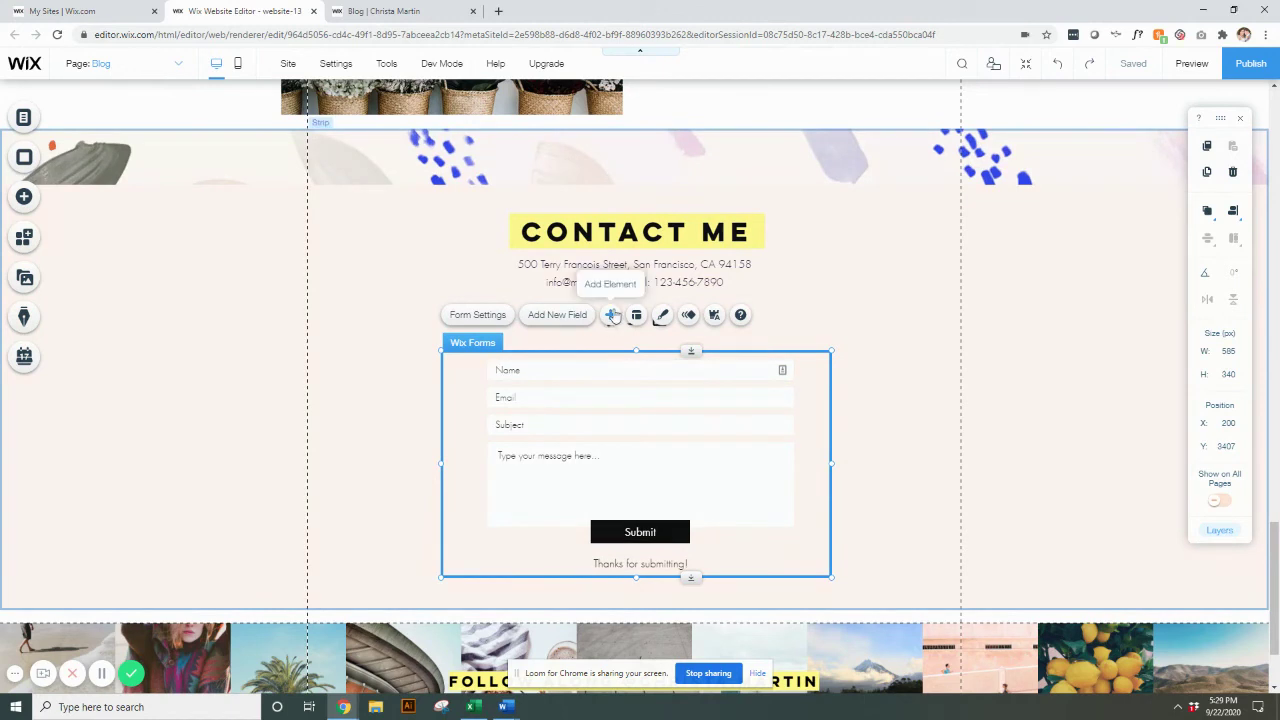
# Examine the fill, opacity and text design options for the contact form's regular input fields.
pyautogui.click(663, 317)
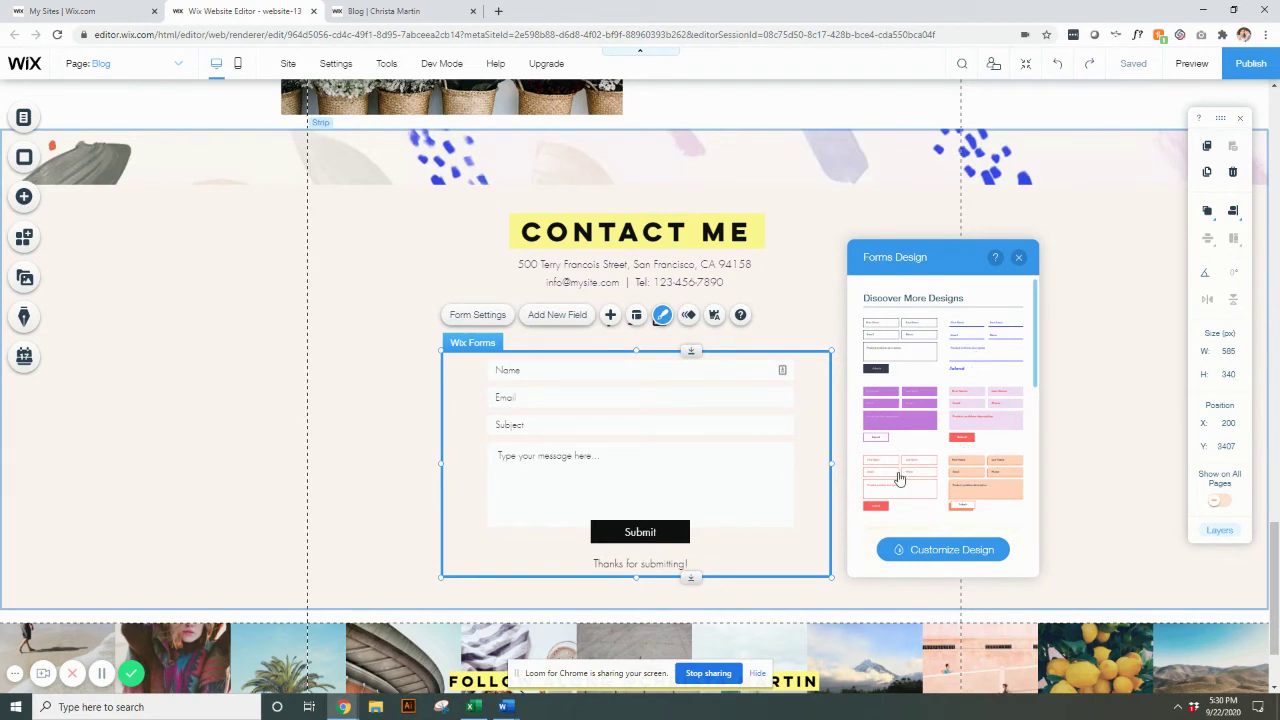
pyautogui.click(904, 550)
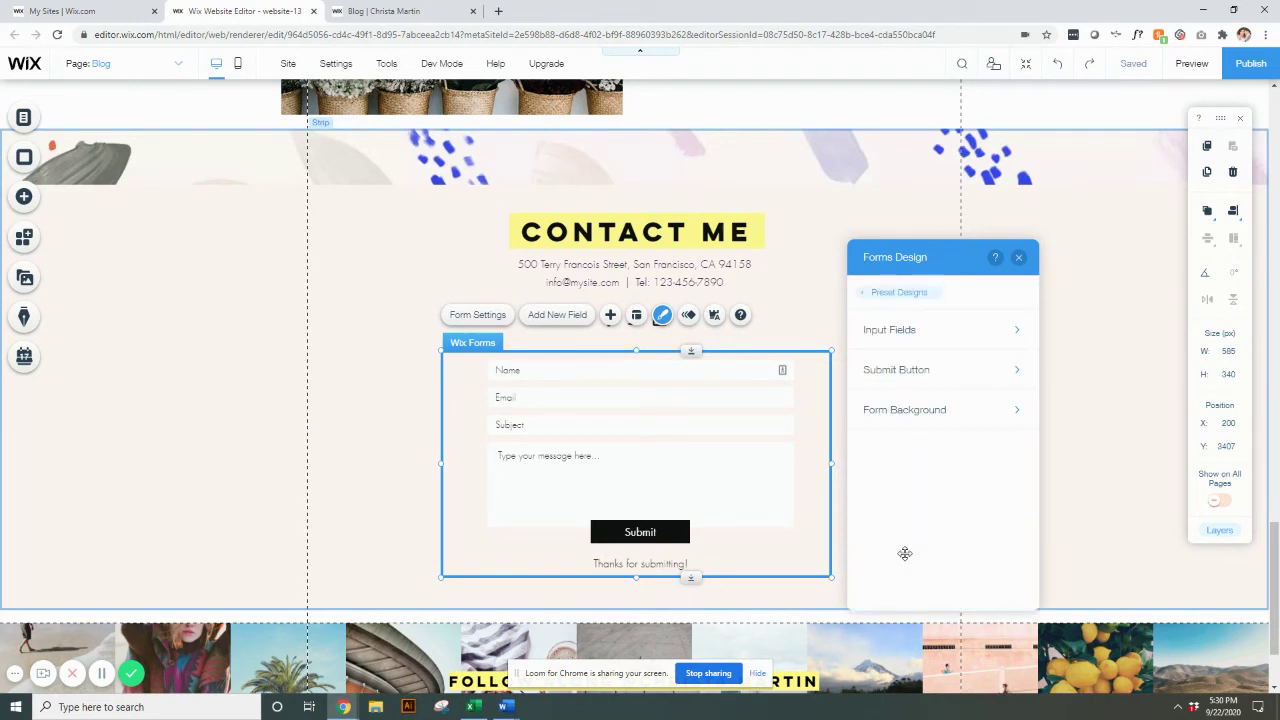
pyautogui.click(1013, 331)
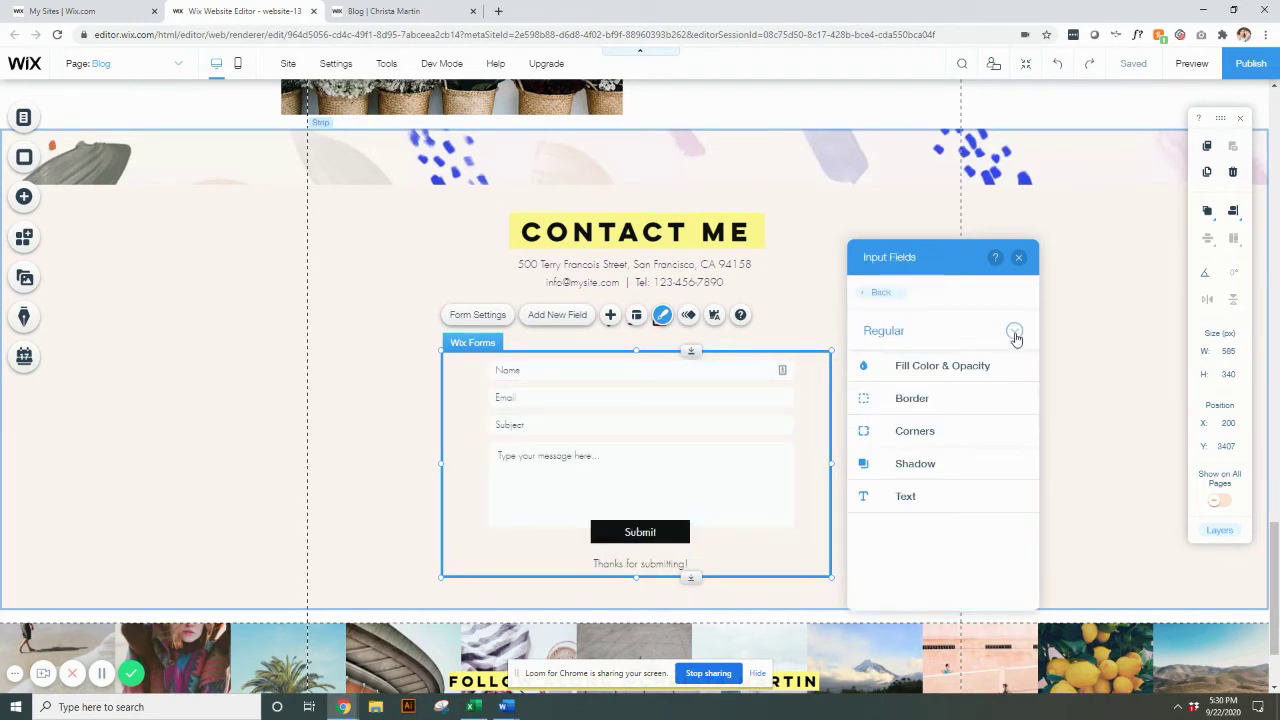
pyautogui.click(970, 370)
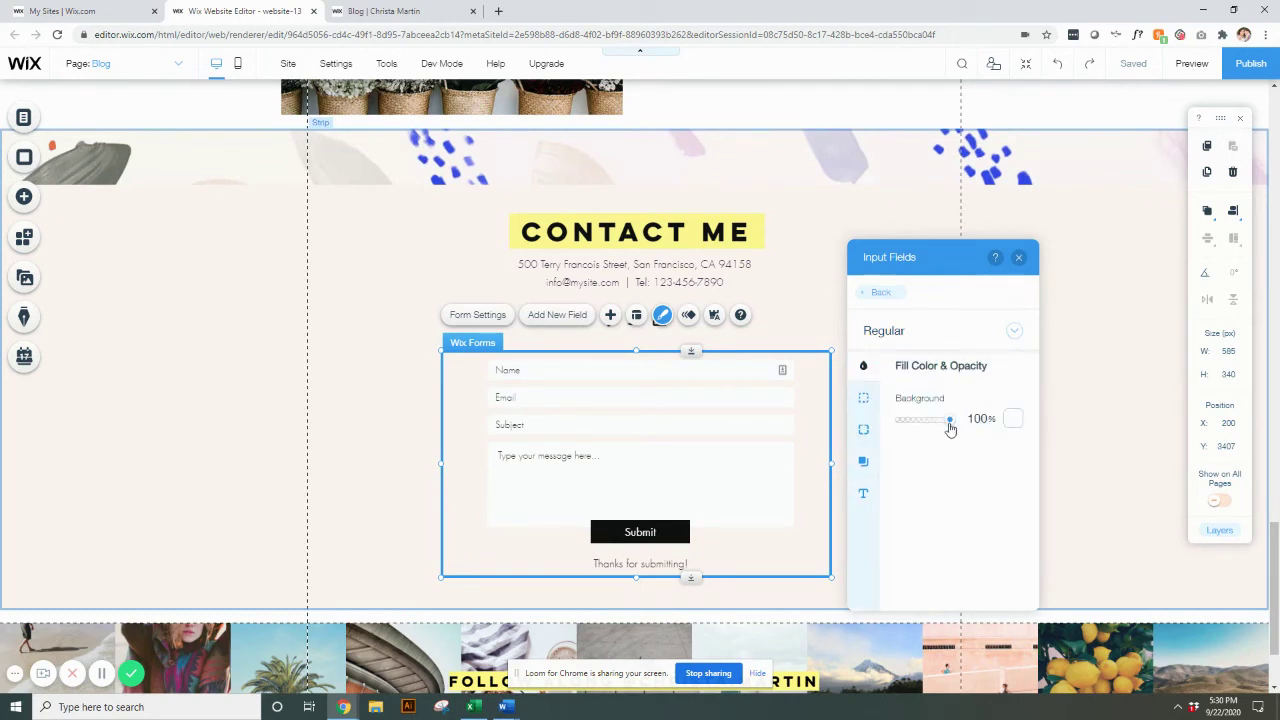
pyautogui.moveTo(950, 428)
pyautogui.mouseDown()
pyautogui.moveTo(897, 426)
pyautogui.moveTo(958, 424)
pyautogui.mouseUp()
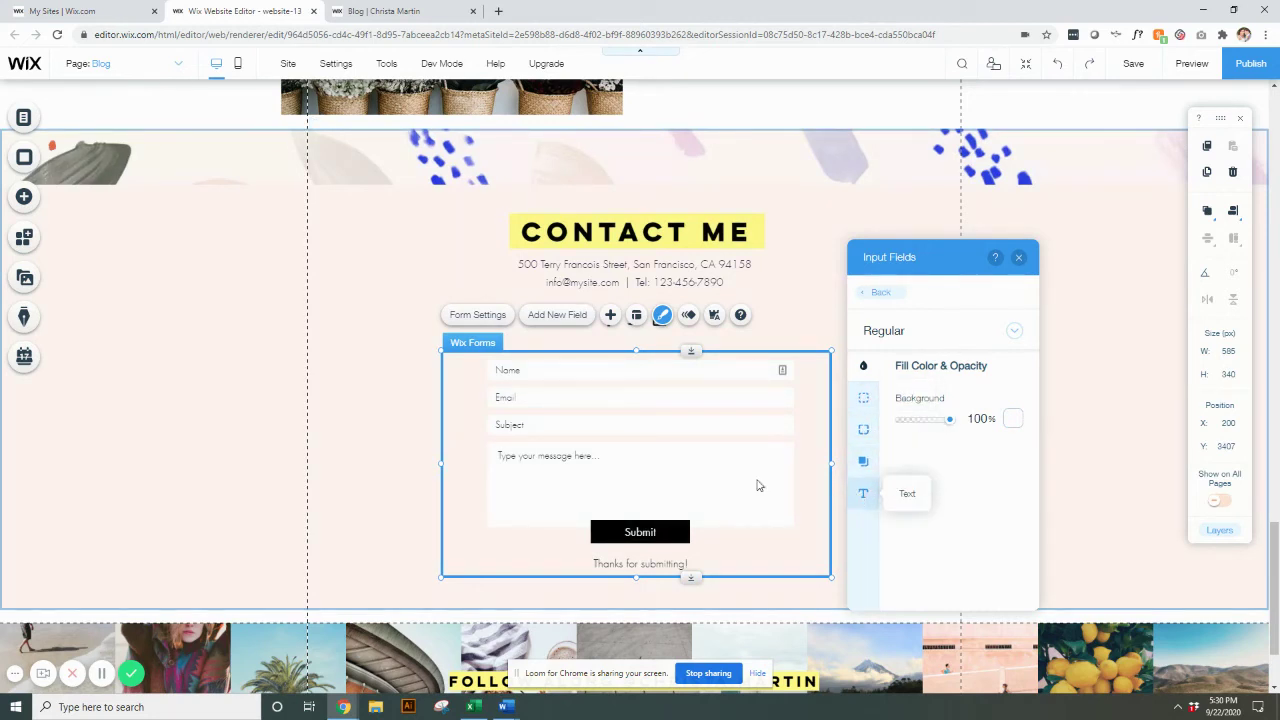
pyautogui.click(863, 493)
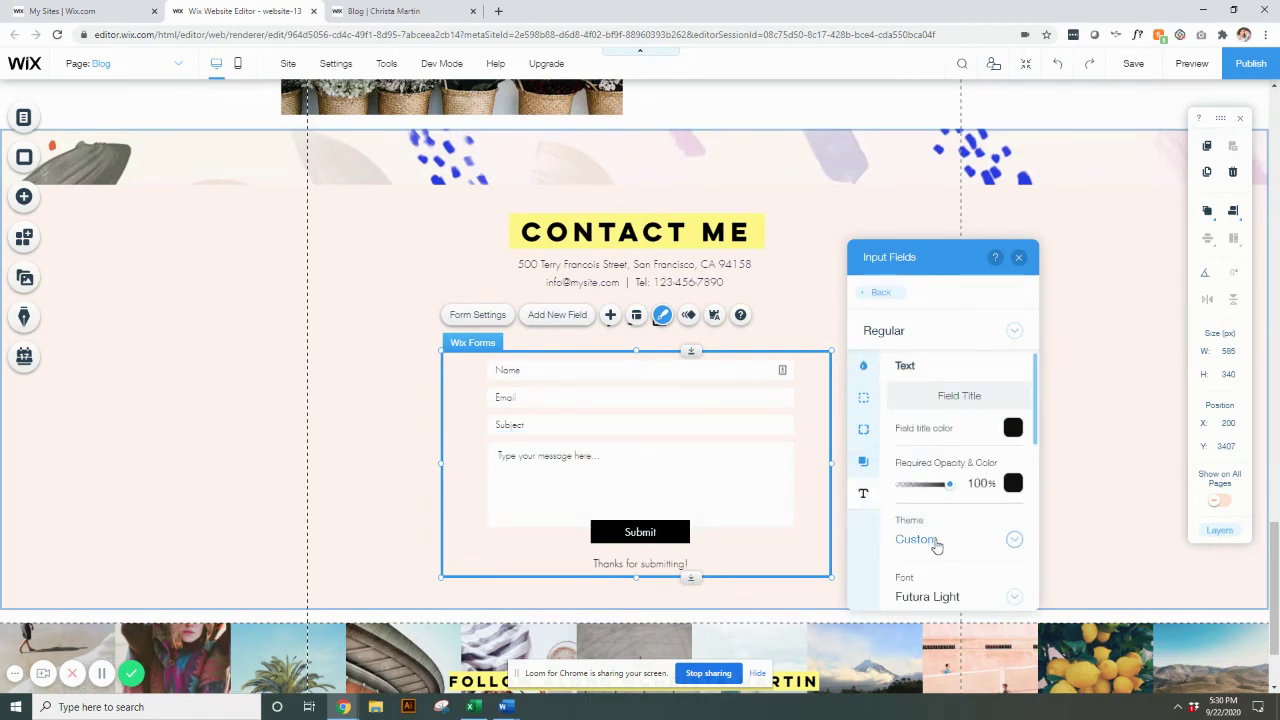
pyautogui.scroll(-2, 958, 502)
pyautogui.scroll(-2, 958, 502)
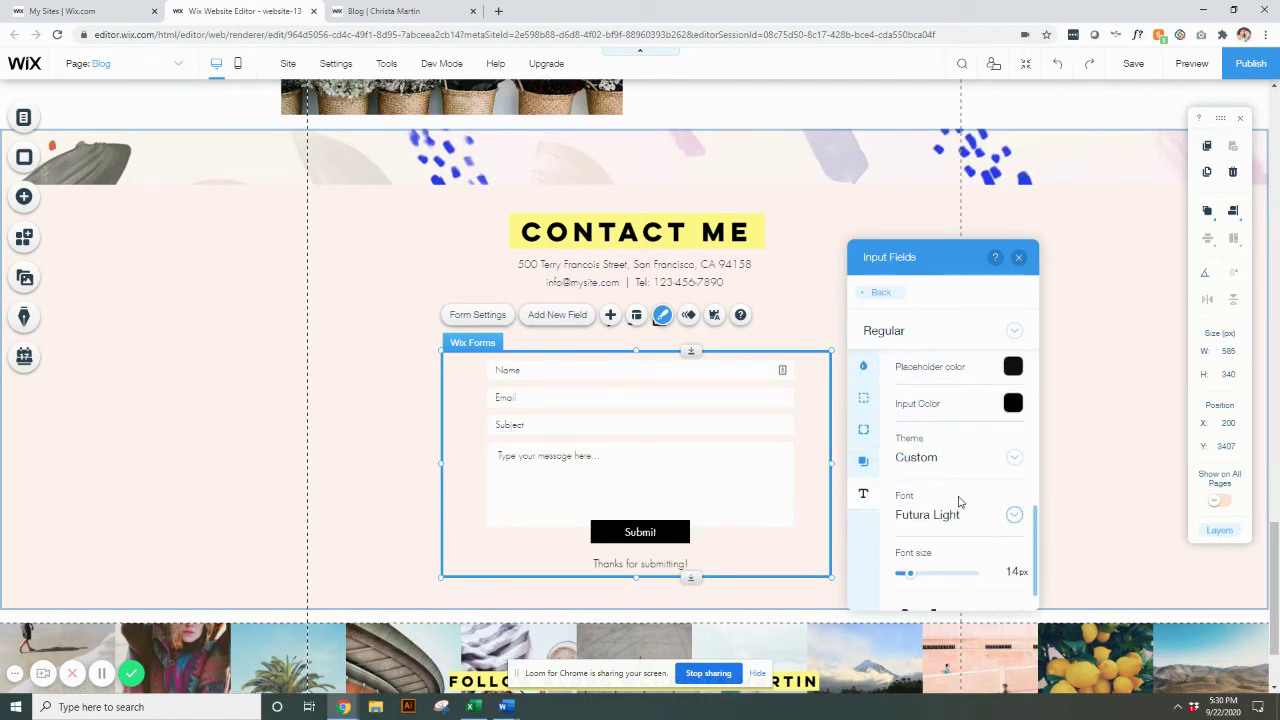
pyautogui.scroll(-1, 958, 502)
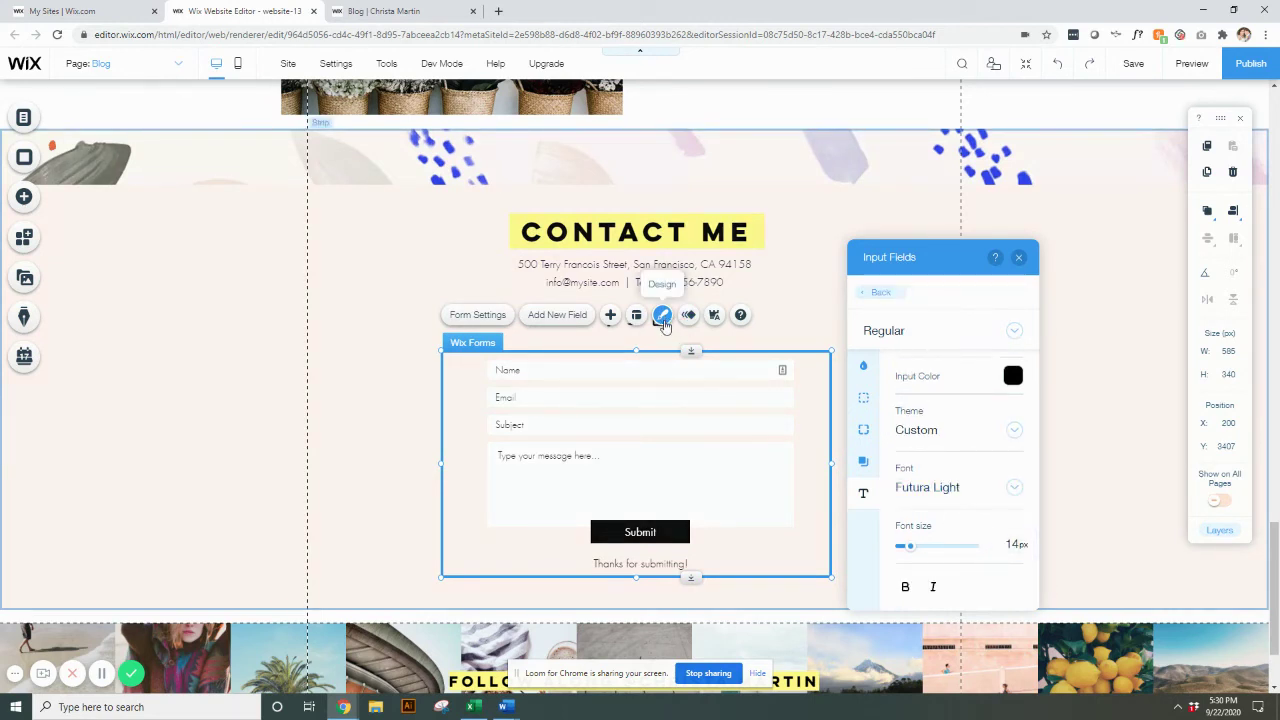
pyautogui.click(882, 294)
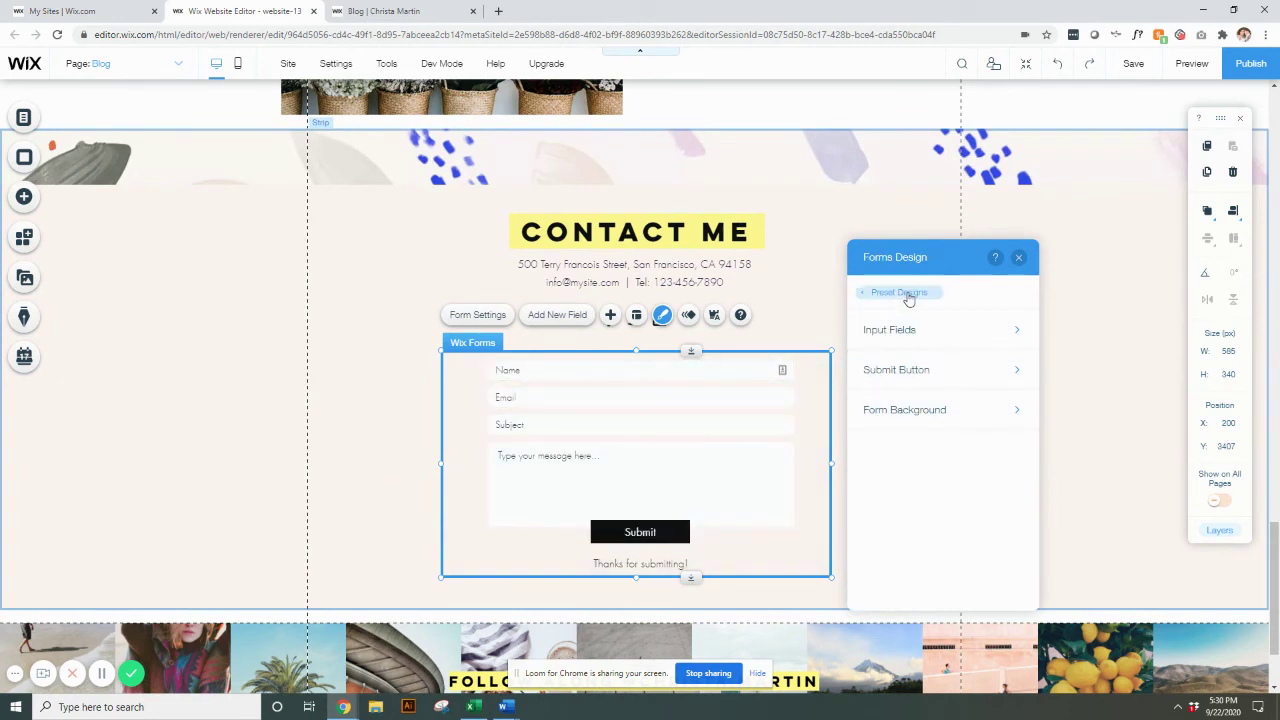
# Look over the form's preset designs and examine the design options for its submit button.
pyautogui.click(900, 293)
pyautogui.click(948, 549)
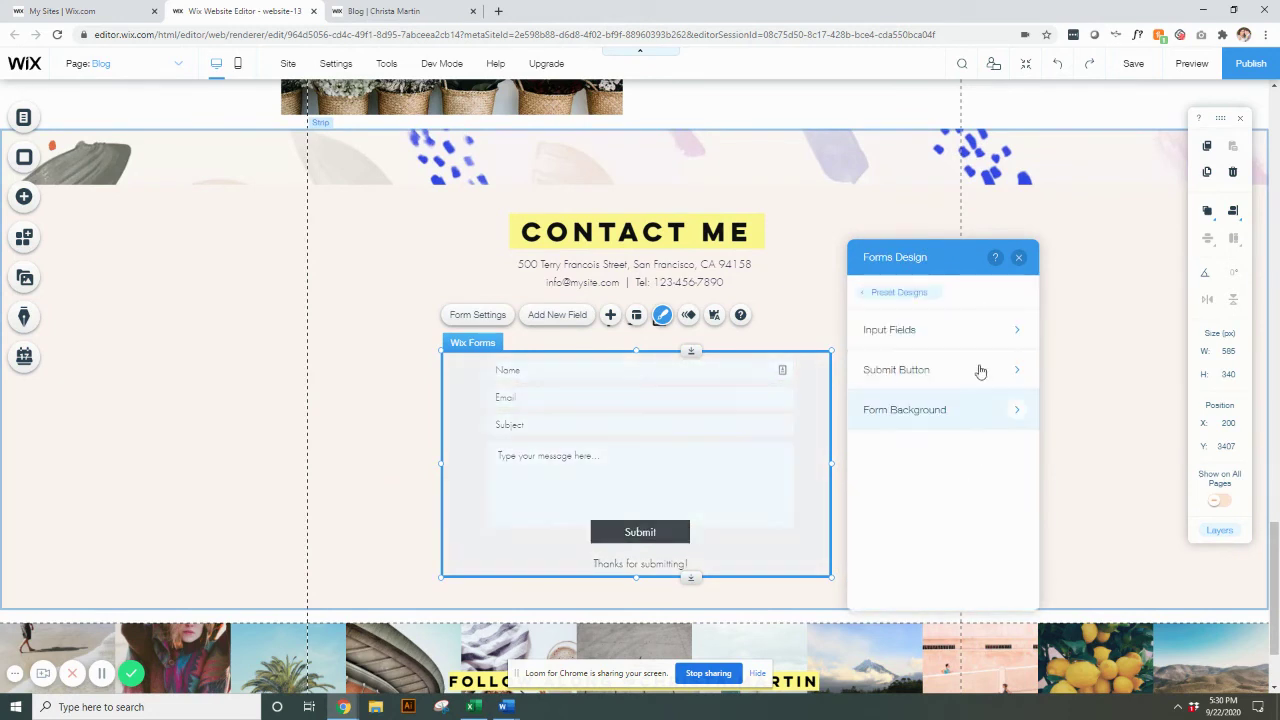
pyautogui.click(989, 376)
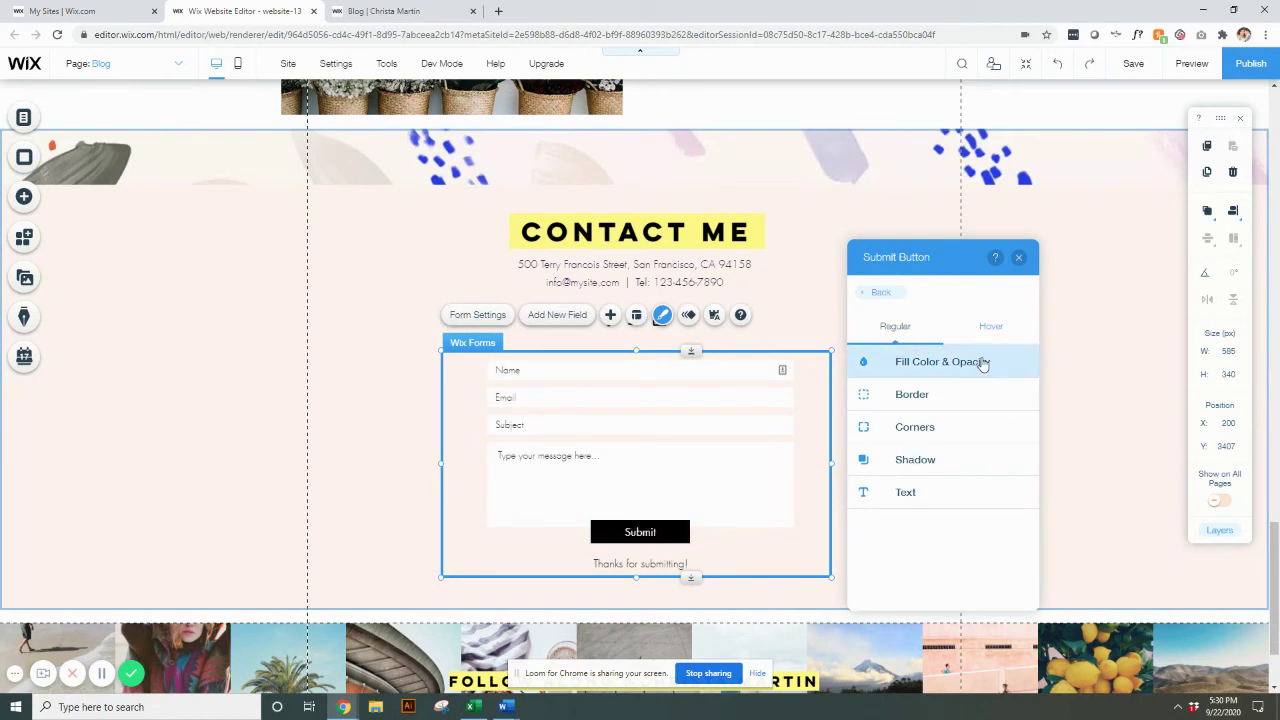
pyautogui.click(878, 292)
pyautogui.click(906, 382)
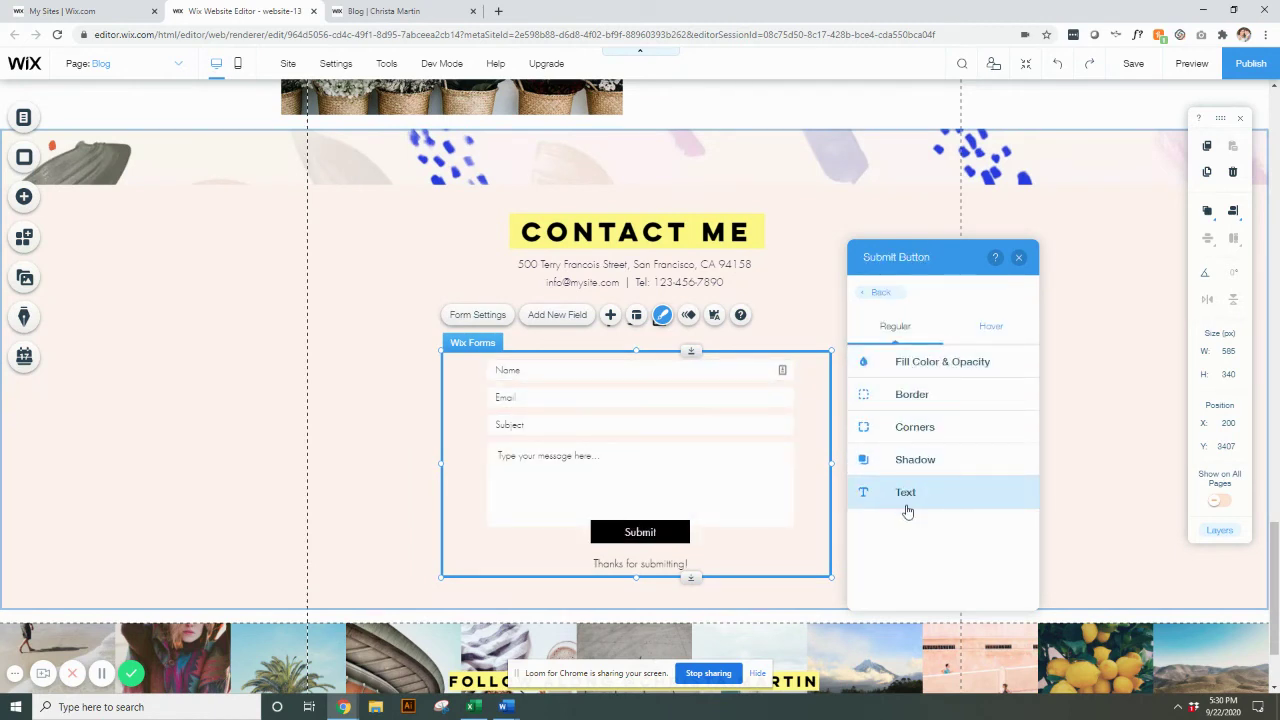
pyautogui.click(884, 293)
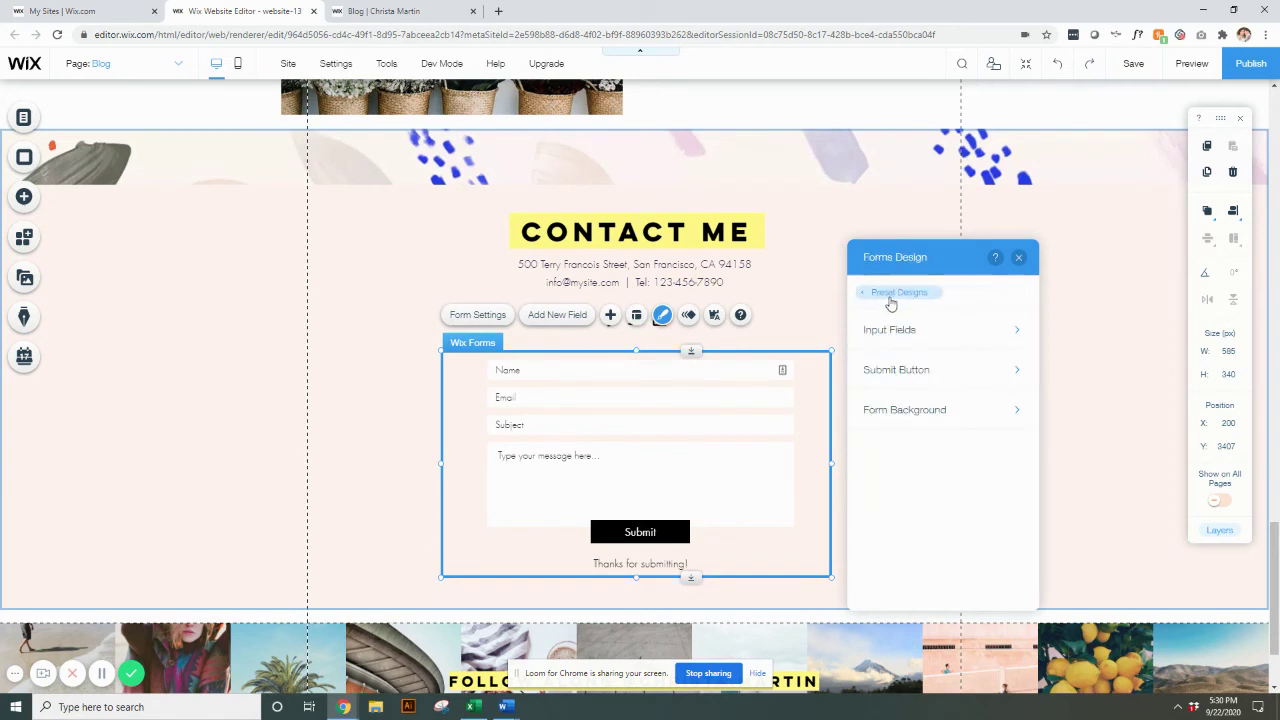
# Examine the form background's fill color and opacity options, and close the form design settings.
pyautogui.click(973, 414)
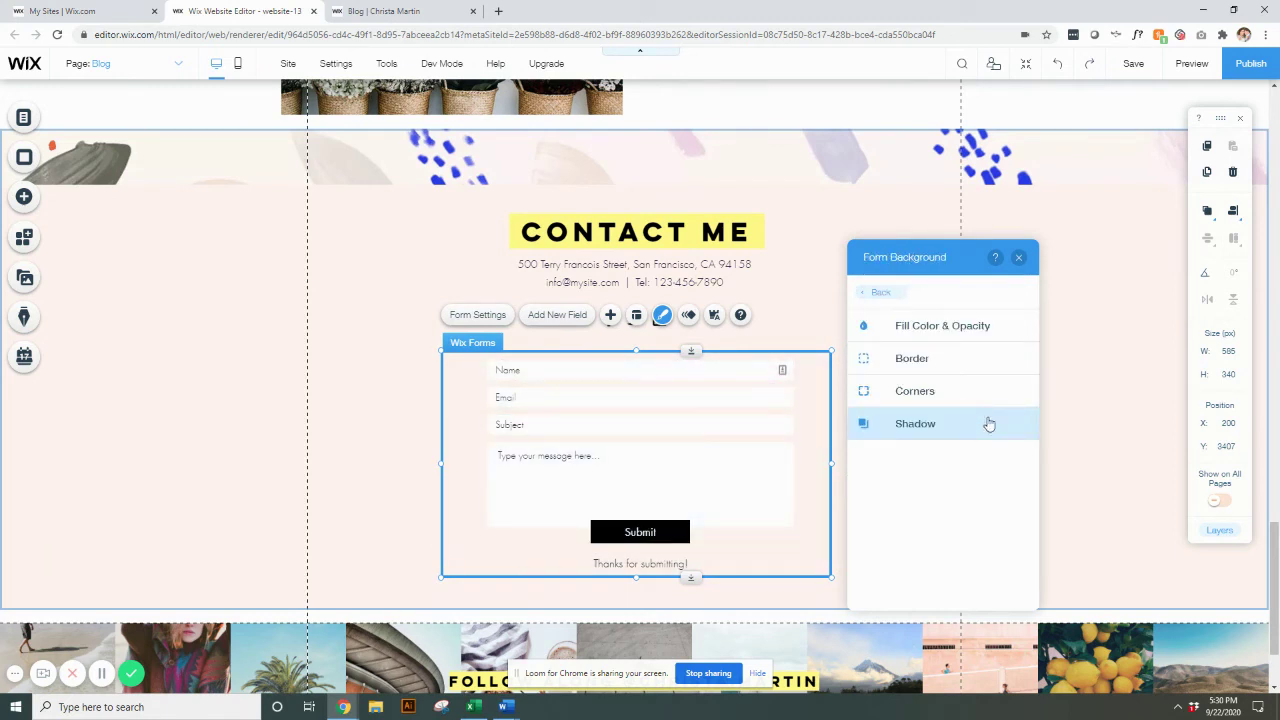
pyautogui.click(940, 330)
pyautogui.moveTo(903, 381)
pyautogui.mouseDown()
pyautogui.moveTo(937, 381)
pyautogui.moveTo(896, 383)
pyautogui.mouseUp()
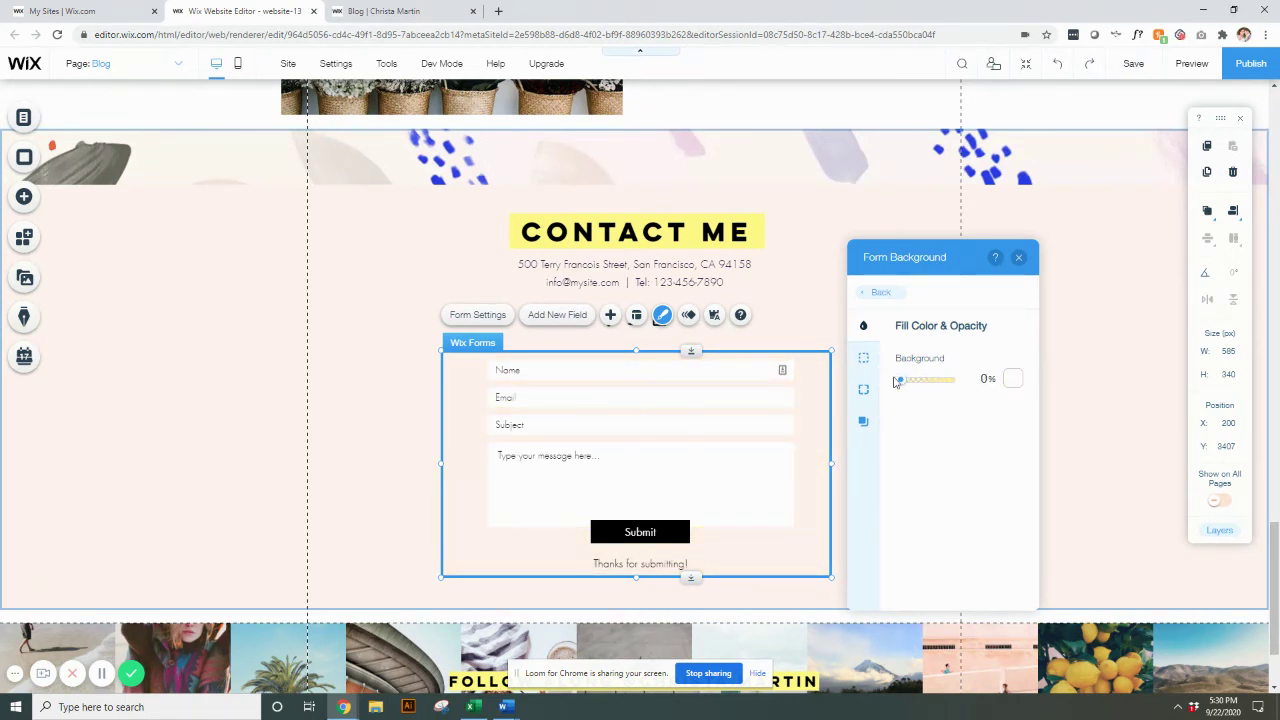
pyautogui.click(1019, 259)
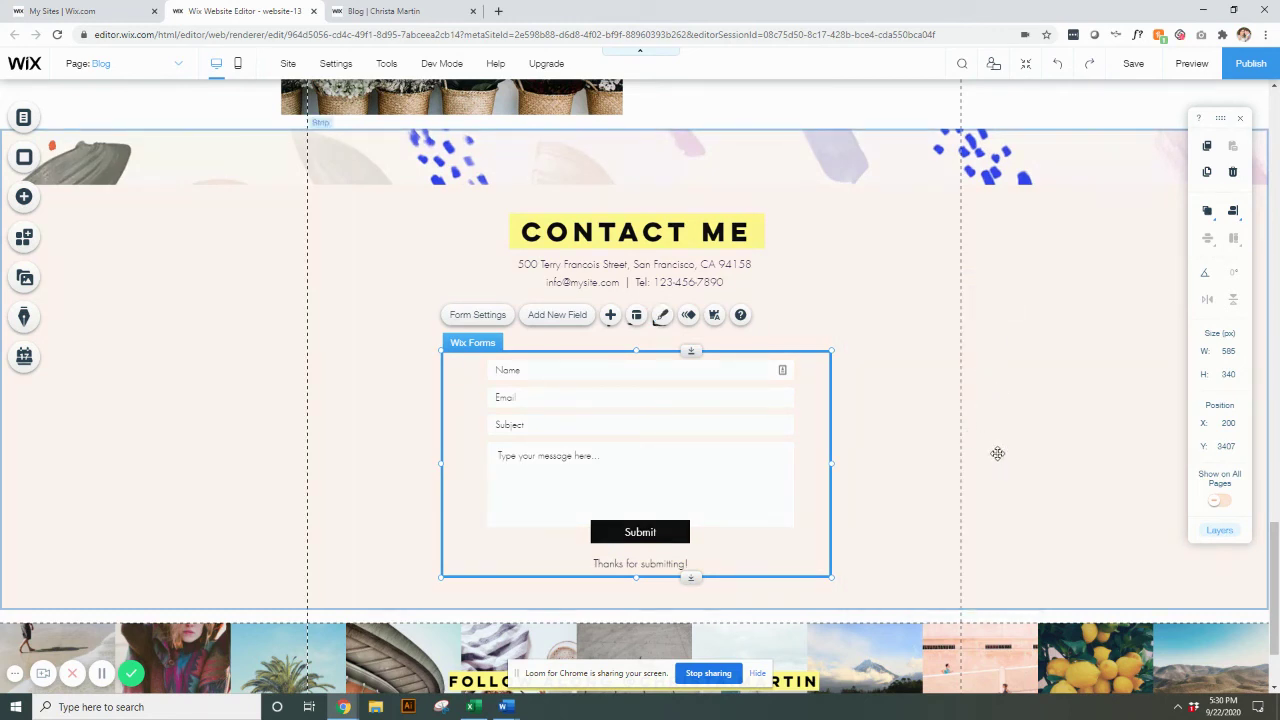
# Preview site colors as the Contact Me strip's background, and close the strip background settings.
pyautogui.click(975, 405)
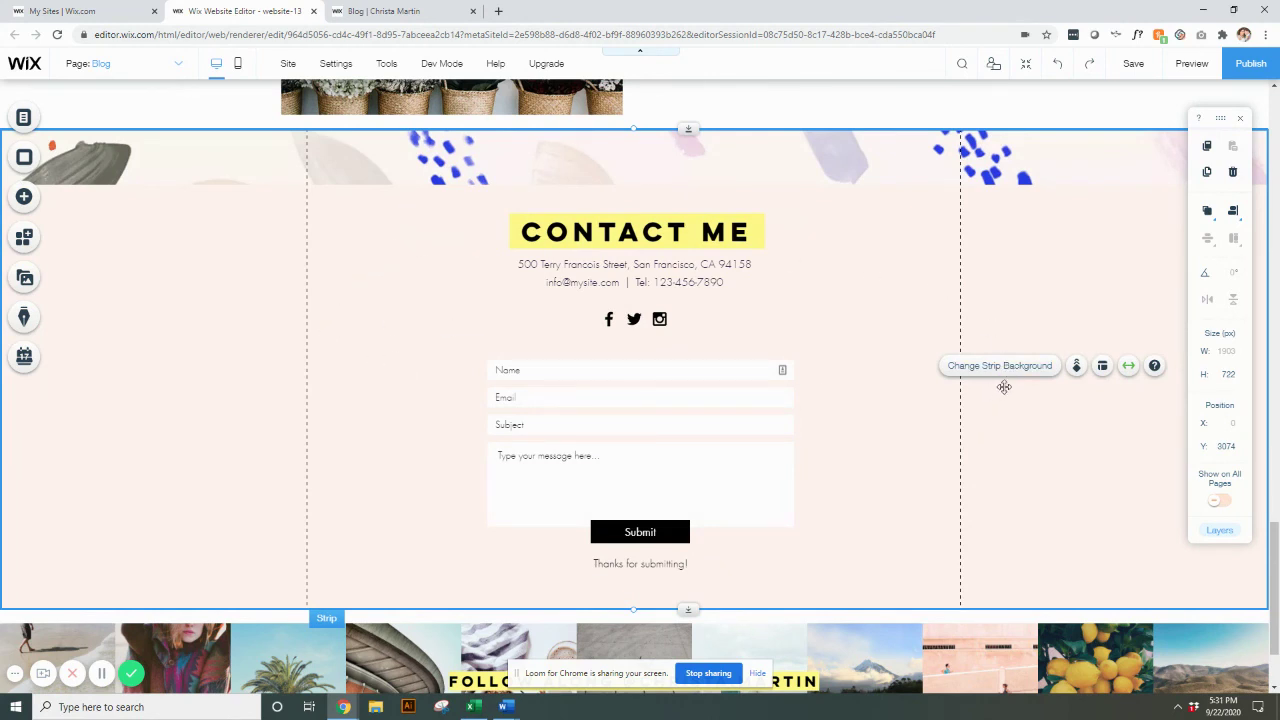
pyautogui.click(846, 359)
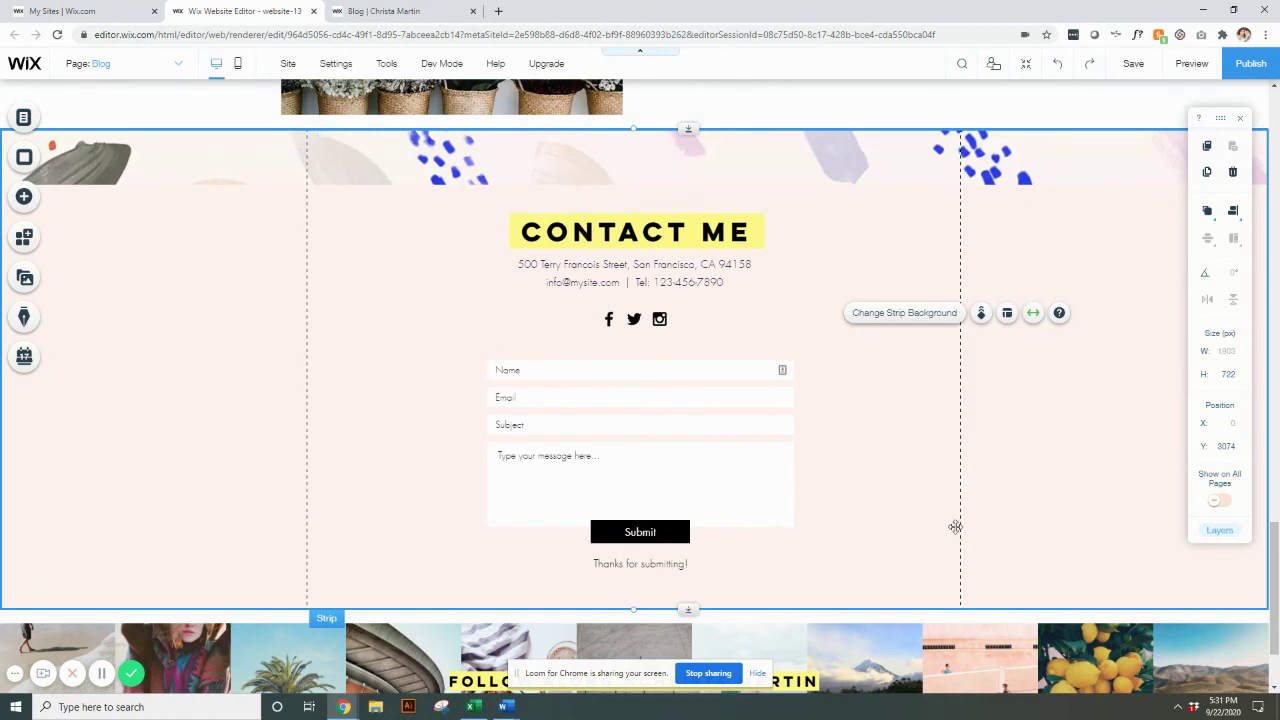
pyautogui.click(891, 317)
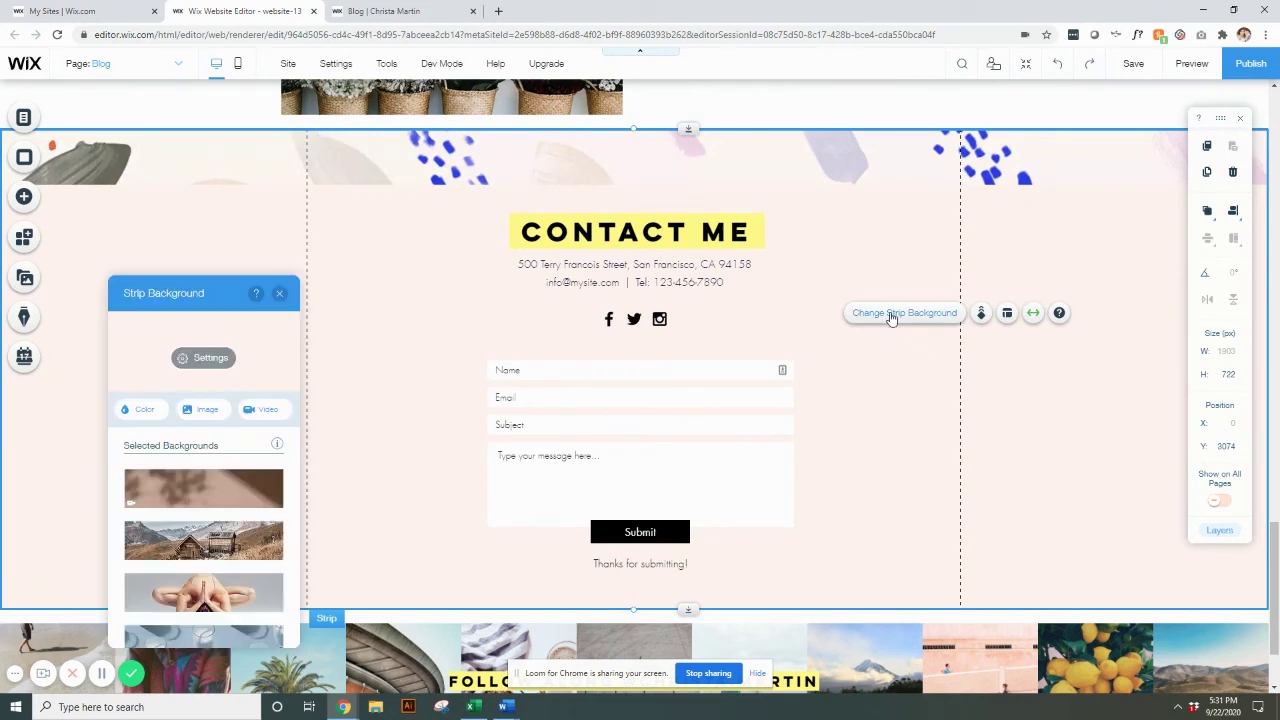
pyautogui.moveTo(226, 297); pyautogui.dragTo(384, 250)
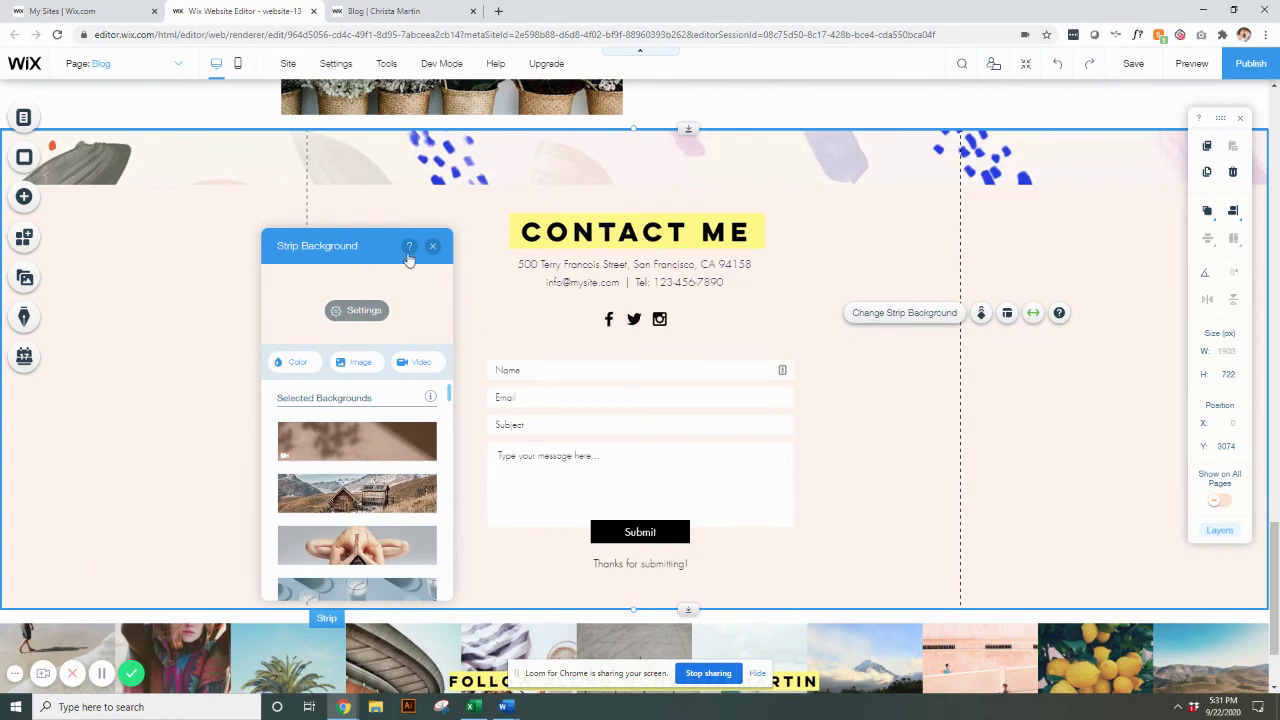
pyautogui.click(282, 362)
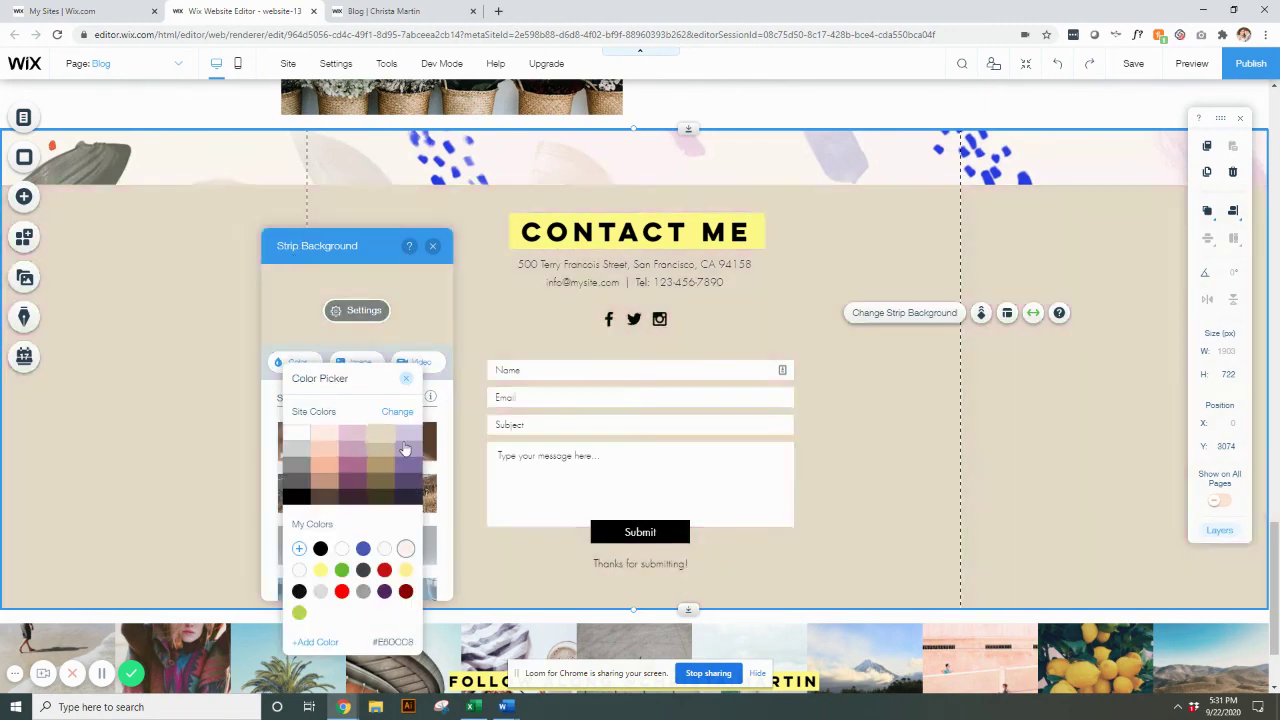
pyautogui.click(405, 450)
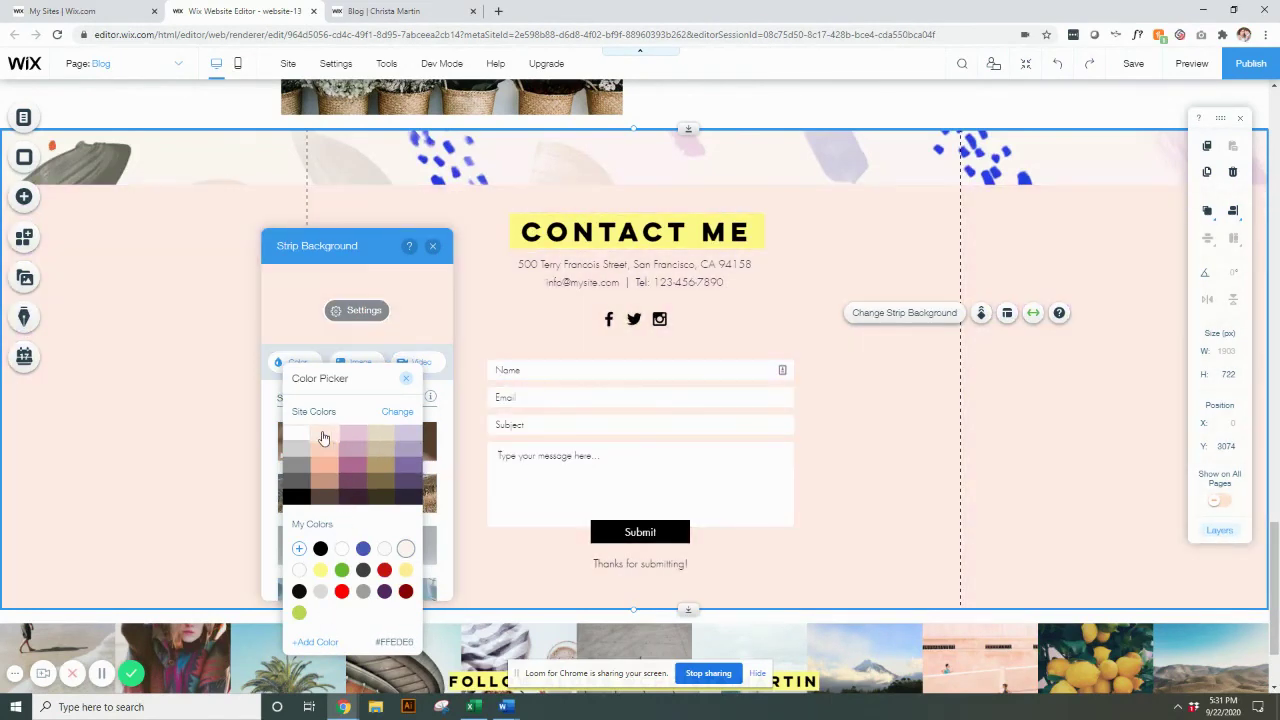
pyautogui.click(405, 378)
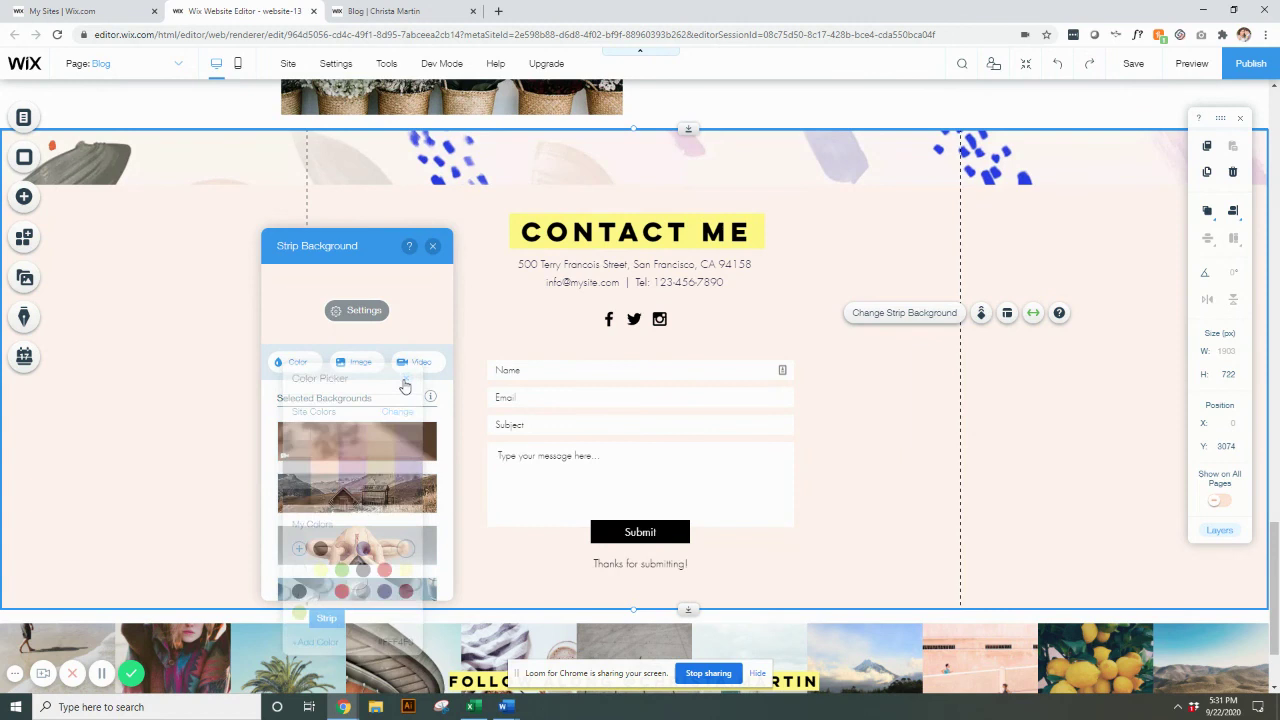
pyautogui.click(432, 245)
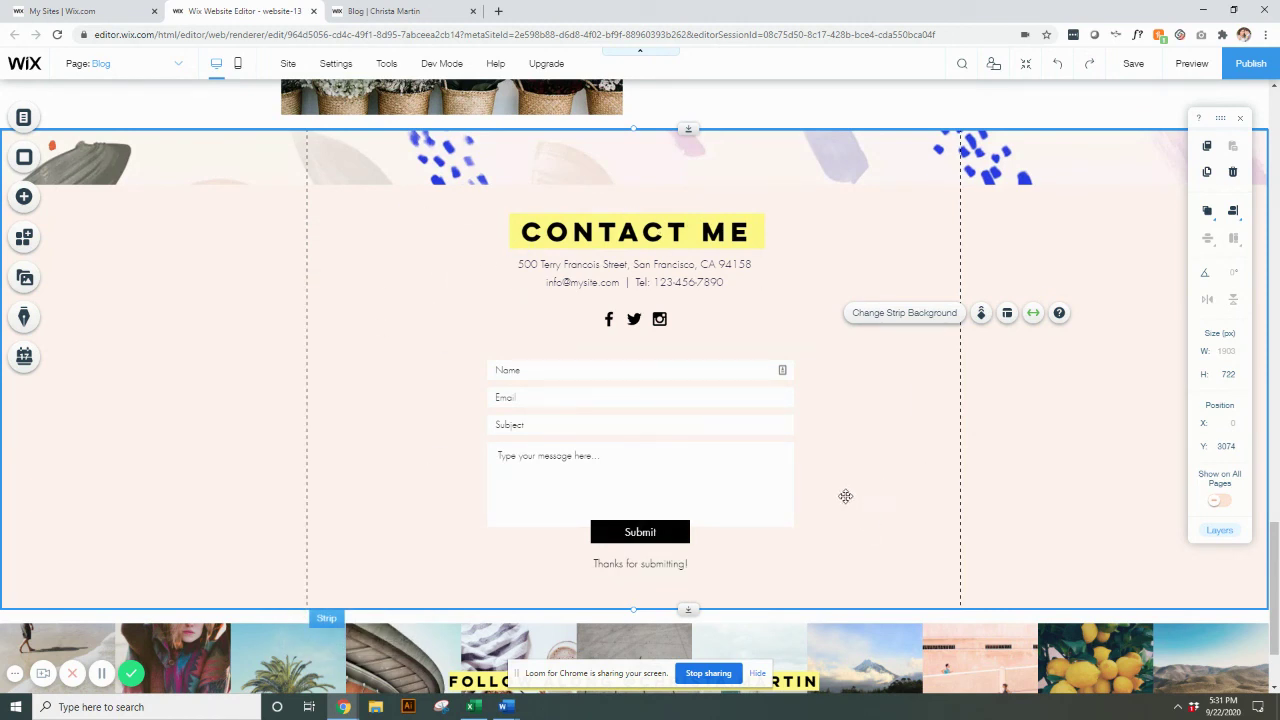
# Review the contact form's name and email notification settings once more, and close the form settings.
pyautogui.click(737, 469)
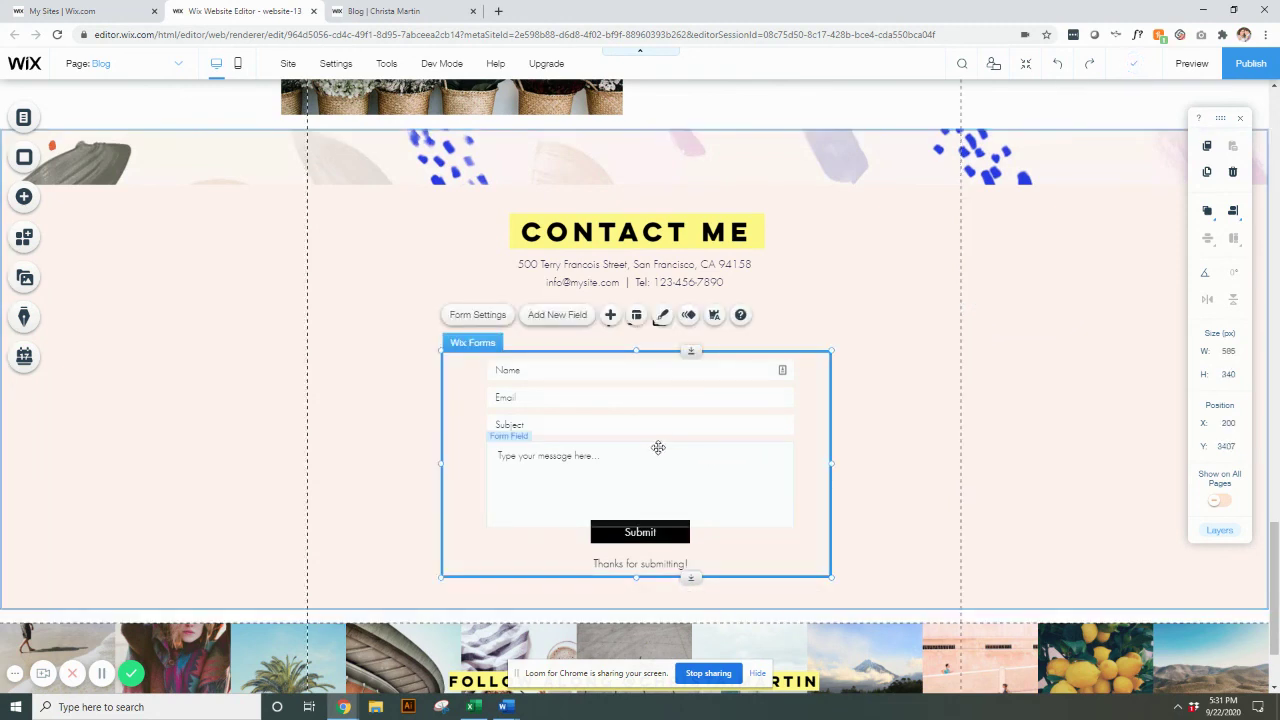
pyautogui.click(490, 322)
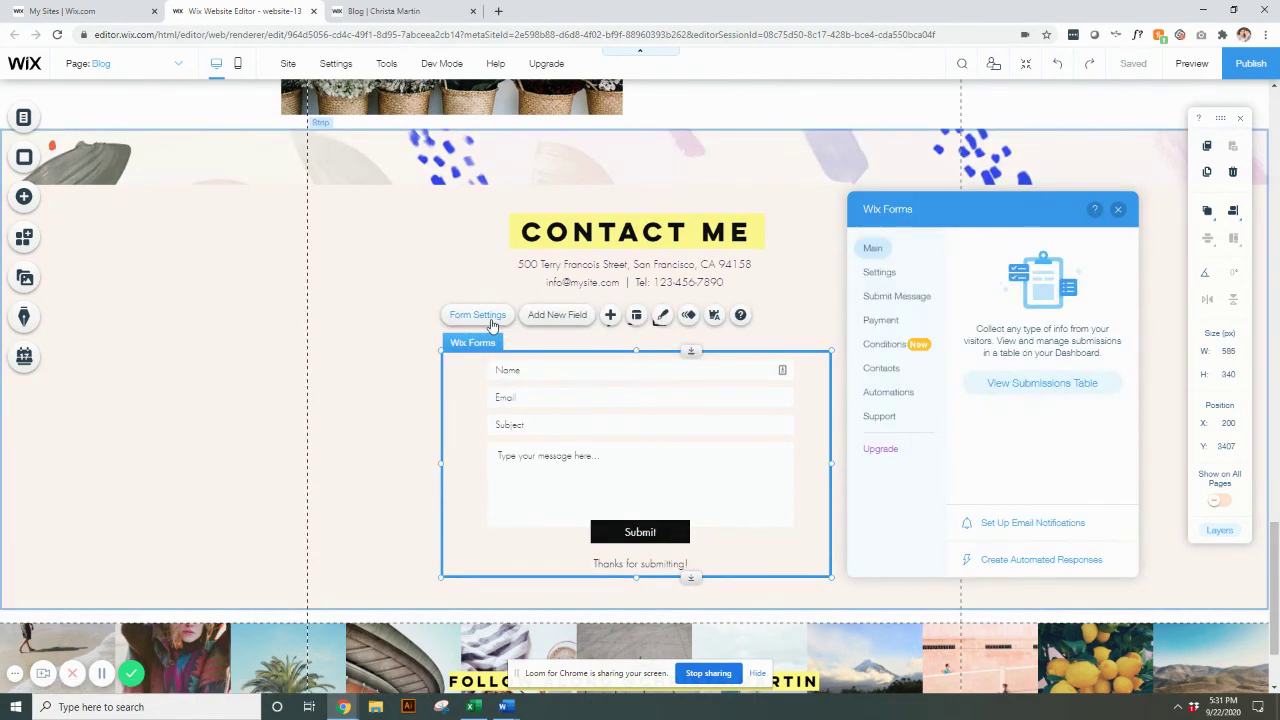
pyautogui.click(888, 274)
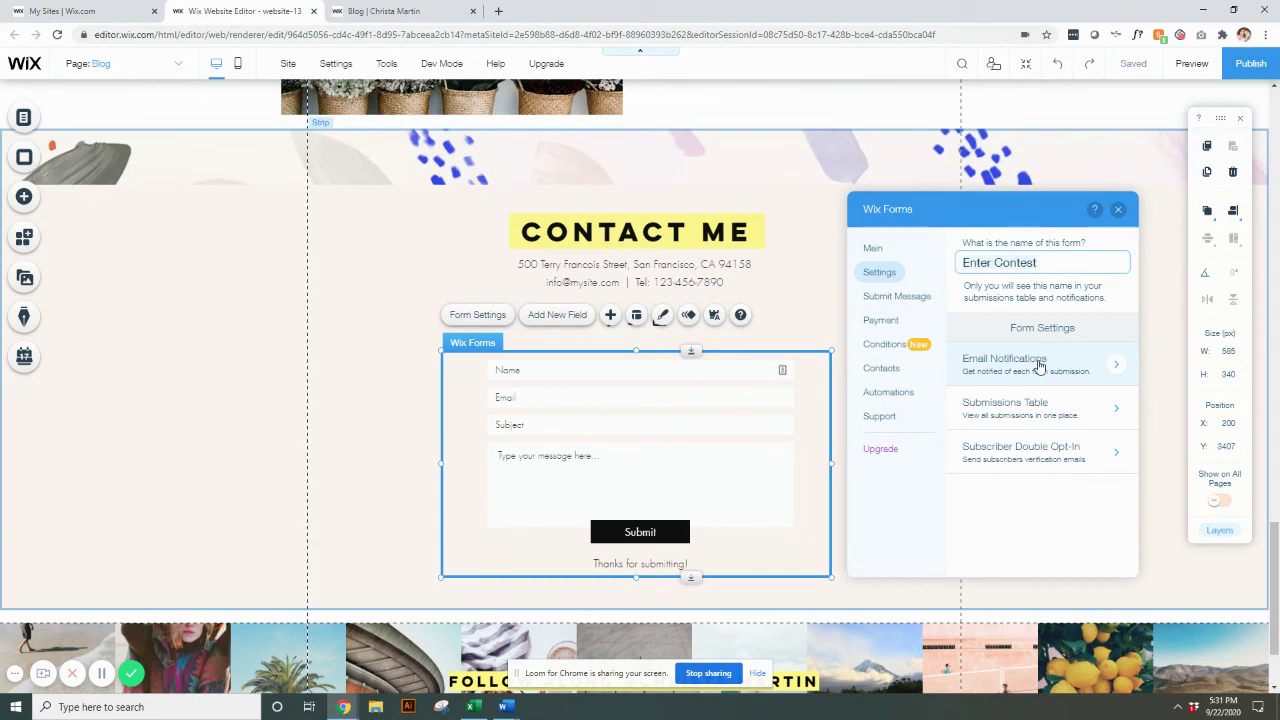
pyautogui.click(1118, 209)
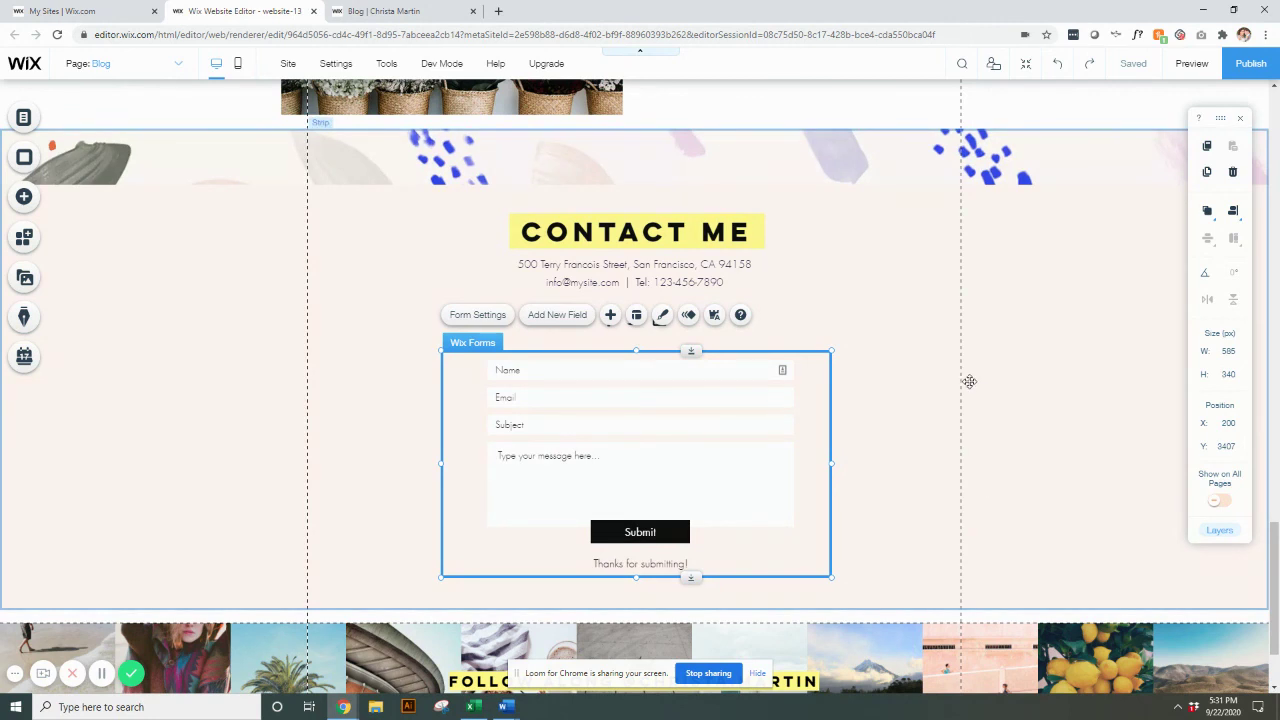